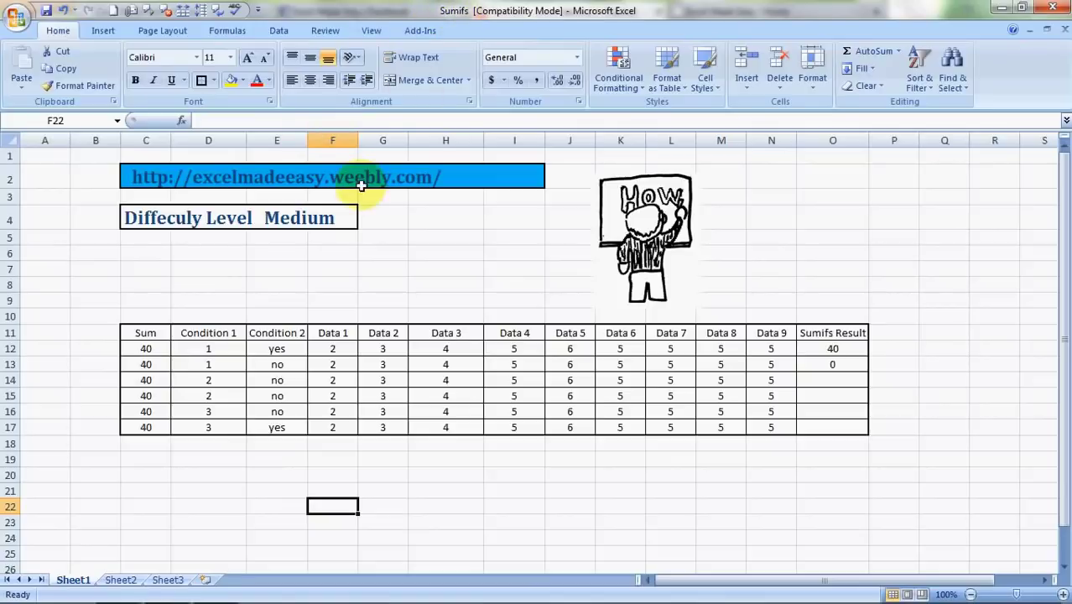
# Clear the old Sumifs Result values 40 and 0 from O12:O13
pyautogui.press('Right')
pyautogui.press('Right')
pyautogui.press('Right')
pyautogui.press('Right')
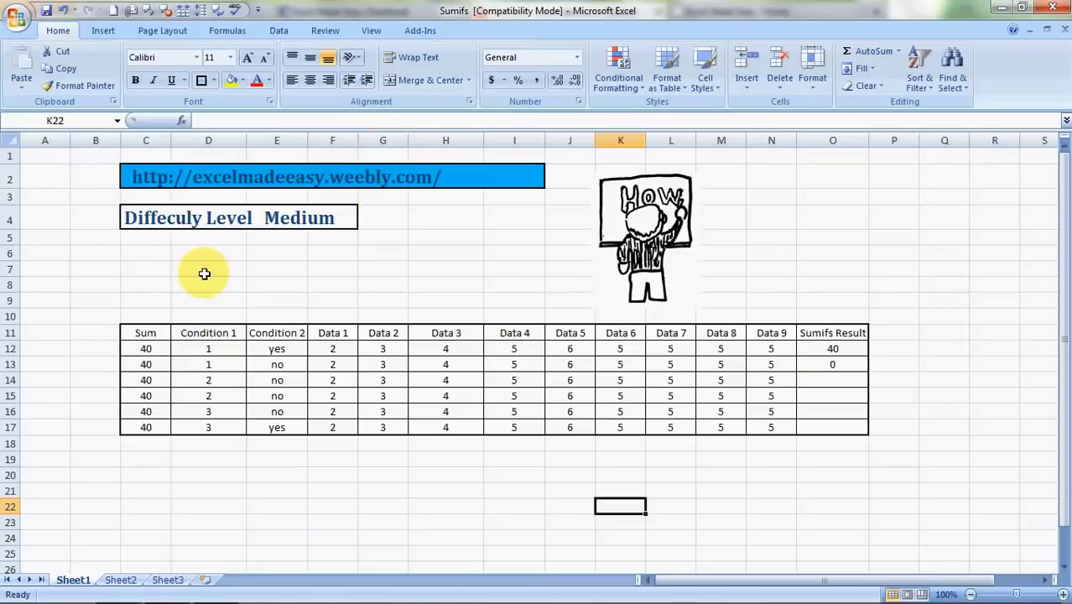
pyautogui.press('Right')
pyautogui.press('Right')
pyautogui.press('Right')
pyautogui.press('Up')
pyautogui.press('Up')
pyautogui.press('Up')
pyautogui.press('Up')
pyautogui.press('Up')
pyautogui.press('Up')
pyautogui.press('Up')
pyautogui.press('Right')
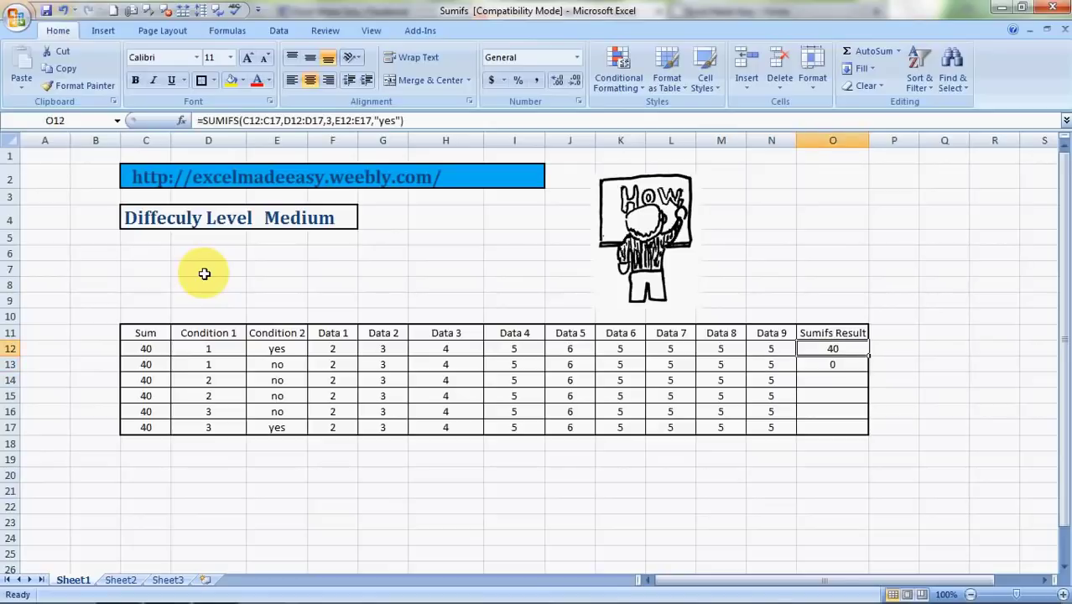
pyautogui.hotkey('shift', 'Down')
pyautogui.press('Delete')
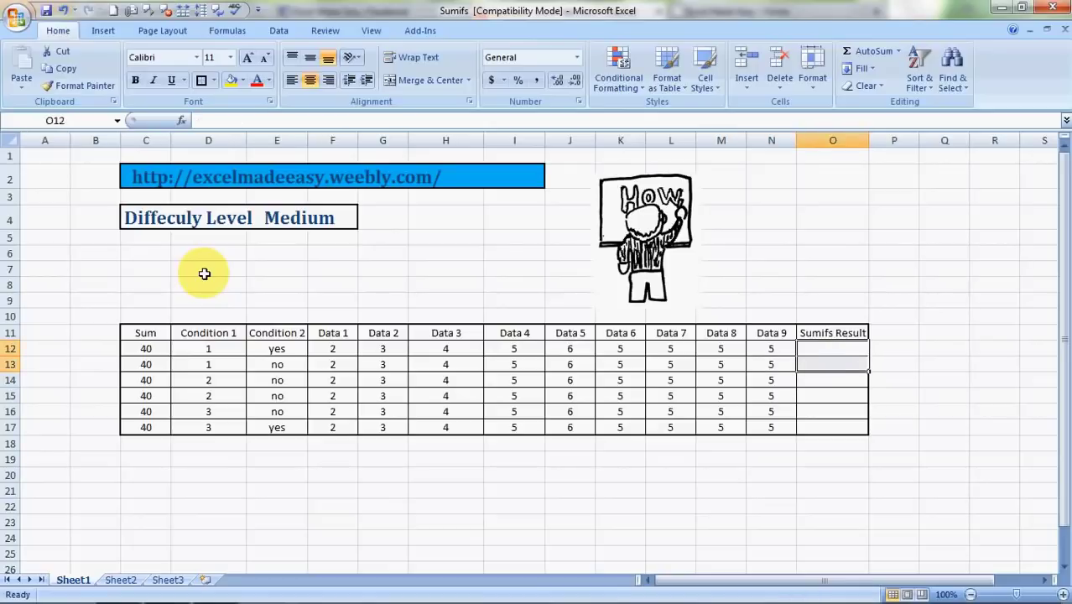
pyautogui.hotkey('shift', 'Up')
pyautogui.write('=')
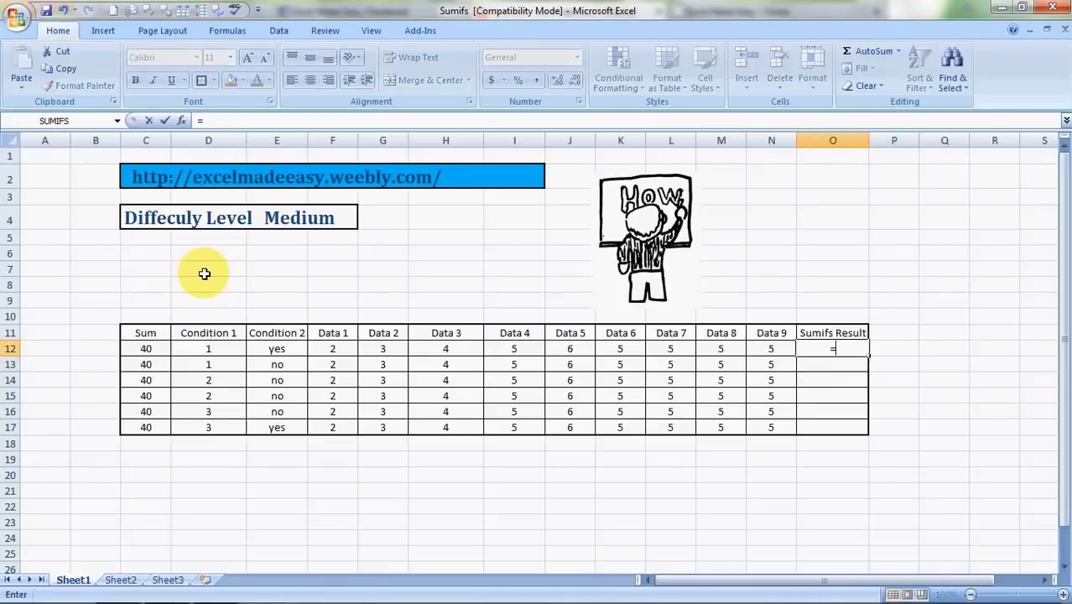
pyautogui.write('sumi')
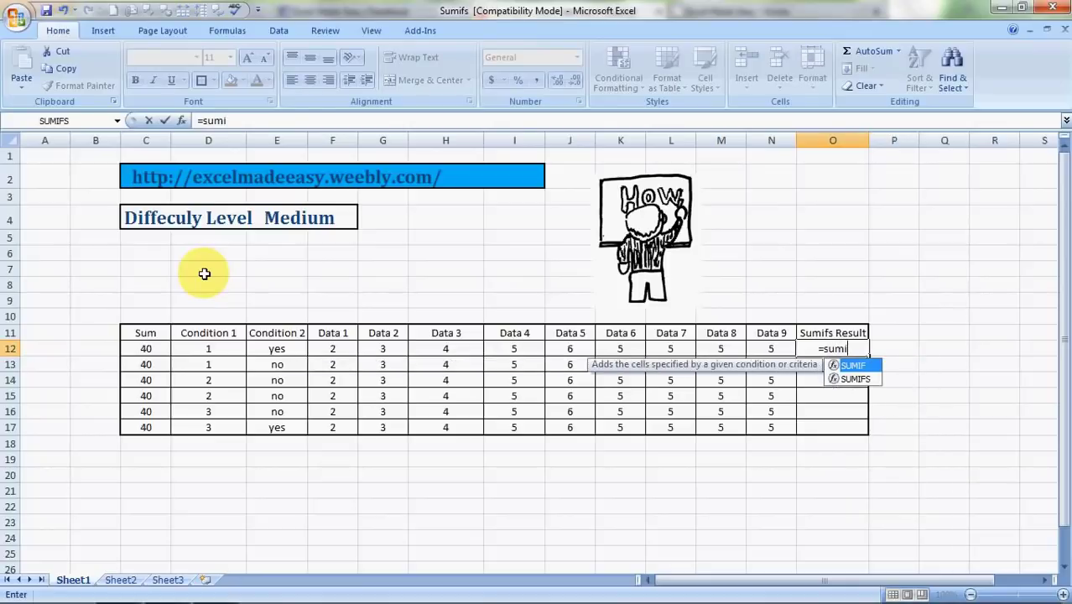
pyautogui.write('fs')
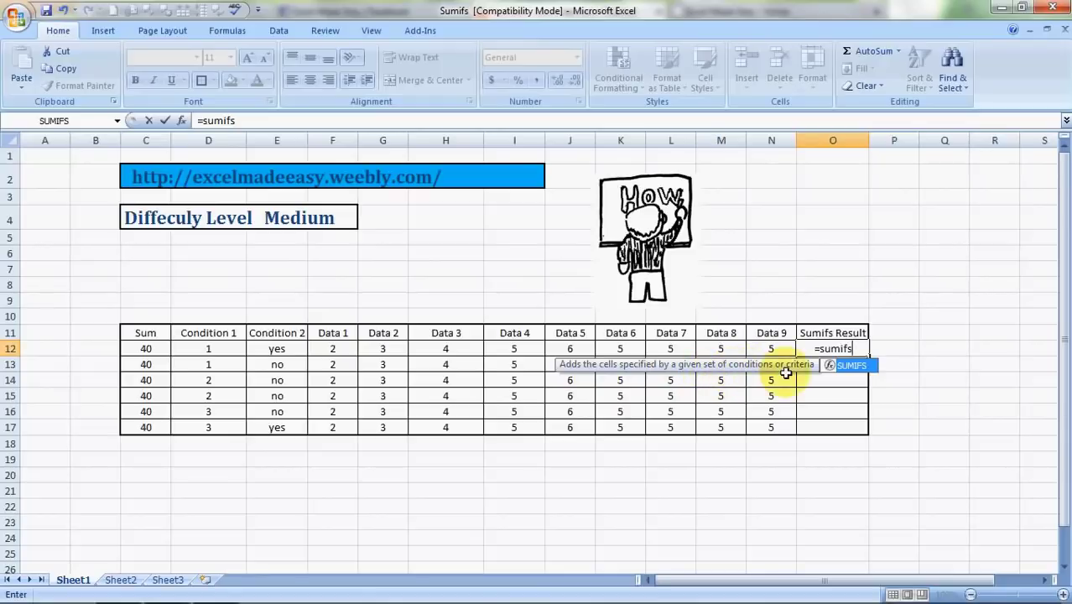
pyautogui.press('BackSpace')
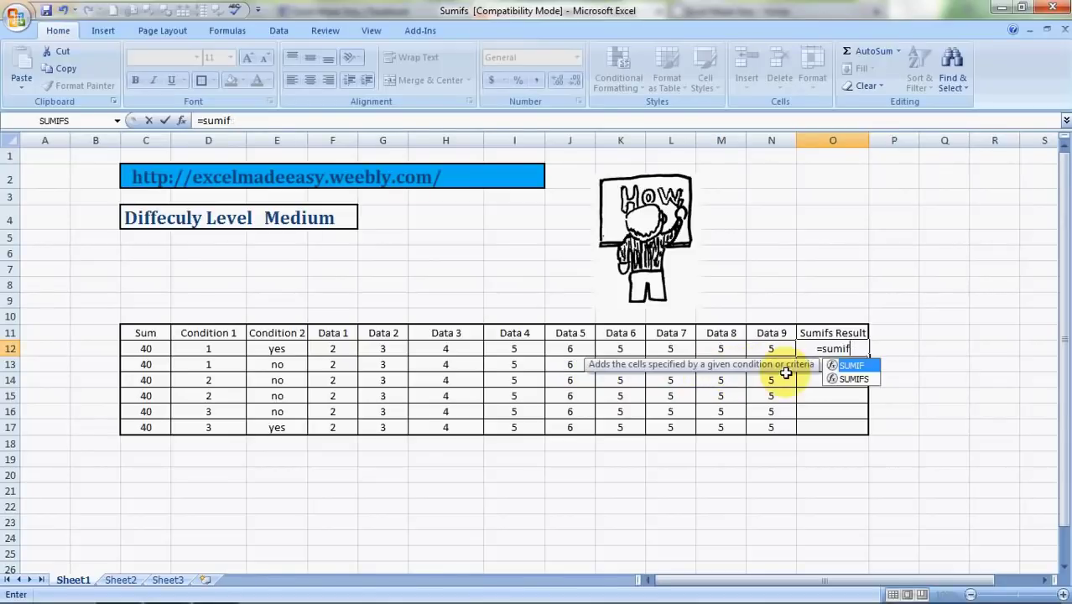
pyautogui.press('BackSpace')
pyautogui.press('BackSpace')
pyautogui.press('BackSpace')
pyautogui.press('BackSpace')
pyautogui.press('BackSpace')
pyautogui.press('Tab')
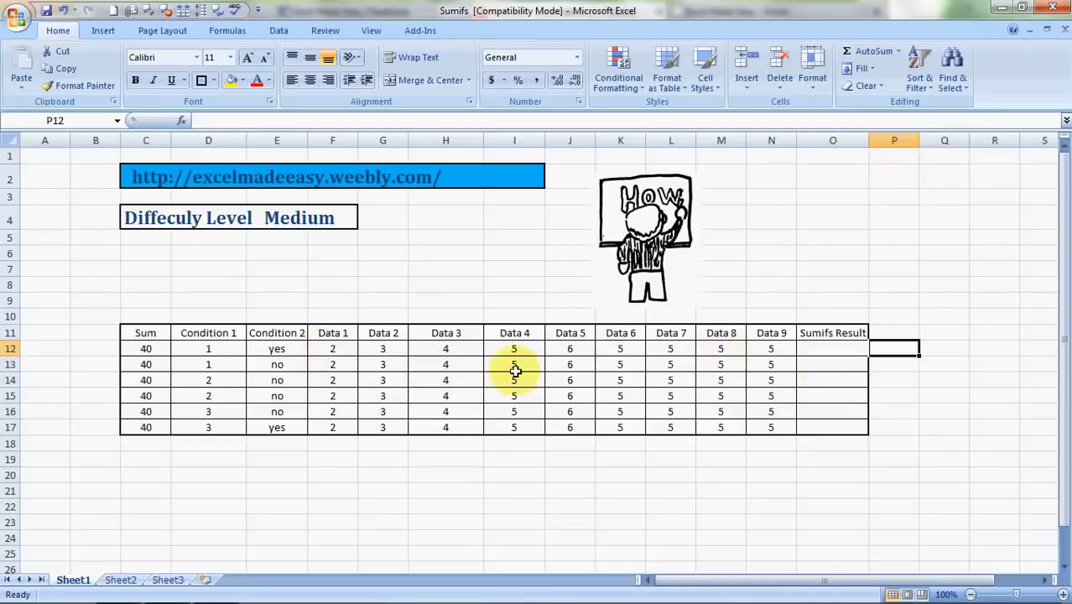
# Check the existing Sum formulas, then clear the Sum column C12:C17
pyautogui.click(154, 360)
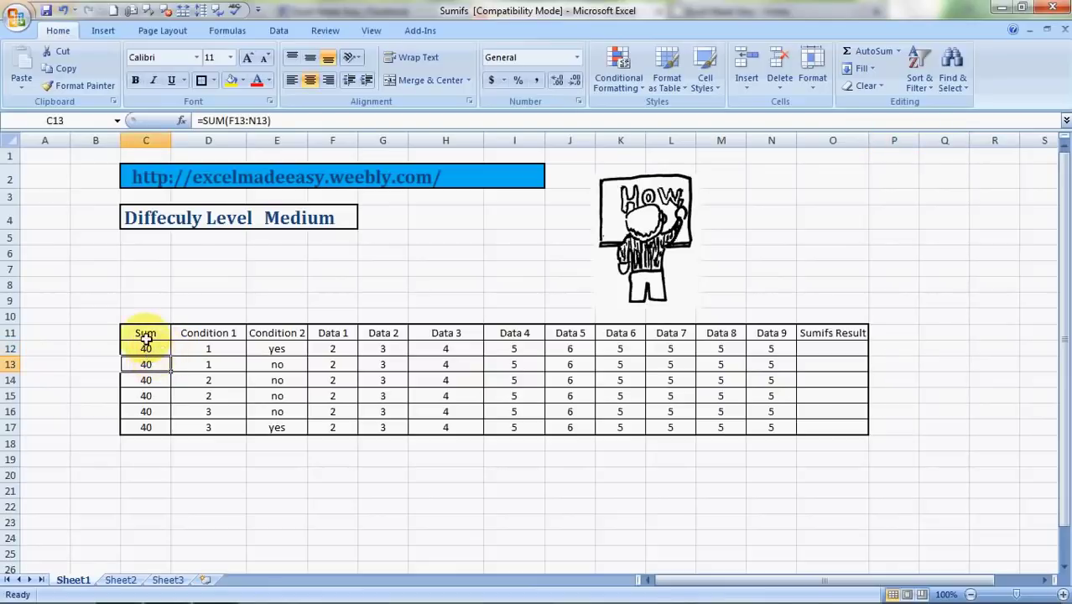
pyautogui.click(147, 349)
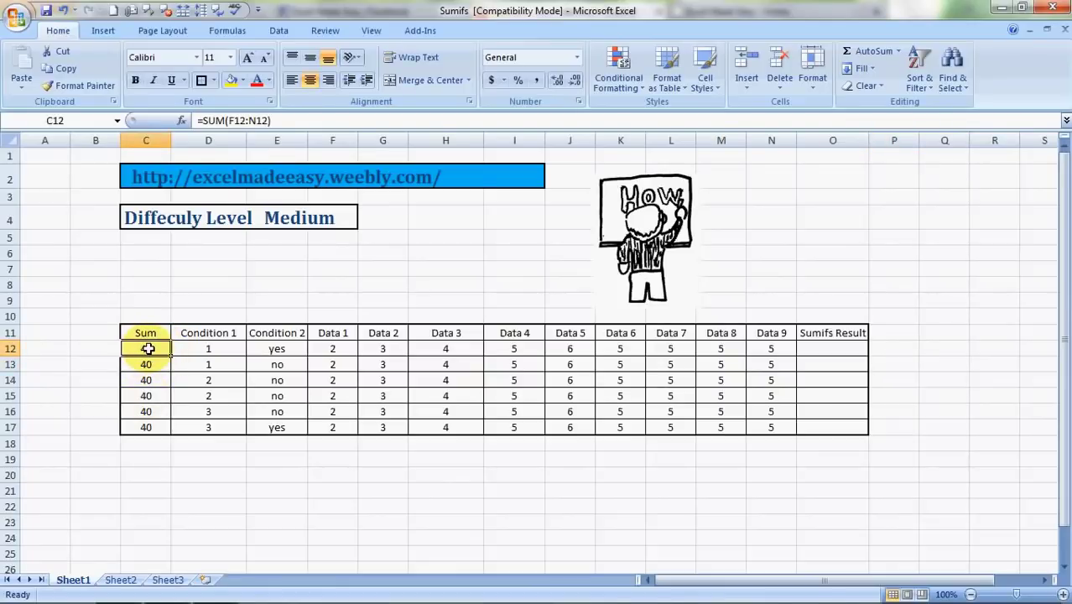
pyautogui.hotkey('shift', 'Down')
pyautogui.hotkey('shift', 'Down')
pyautogui.hotkey('shift', 'Down')
pyautogui.hotkey('shift', 'Down')
pyautogui.hotkey('shift', 'Down')
pyautogui.press('Delete')
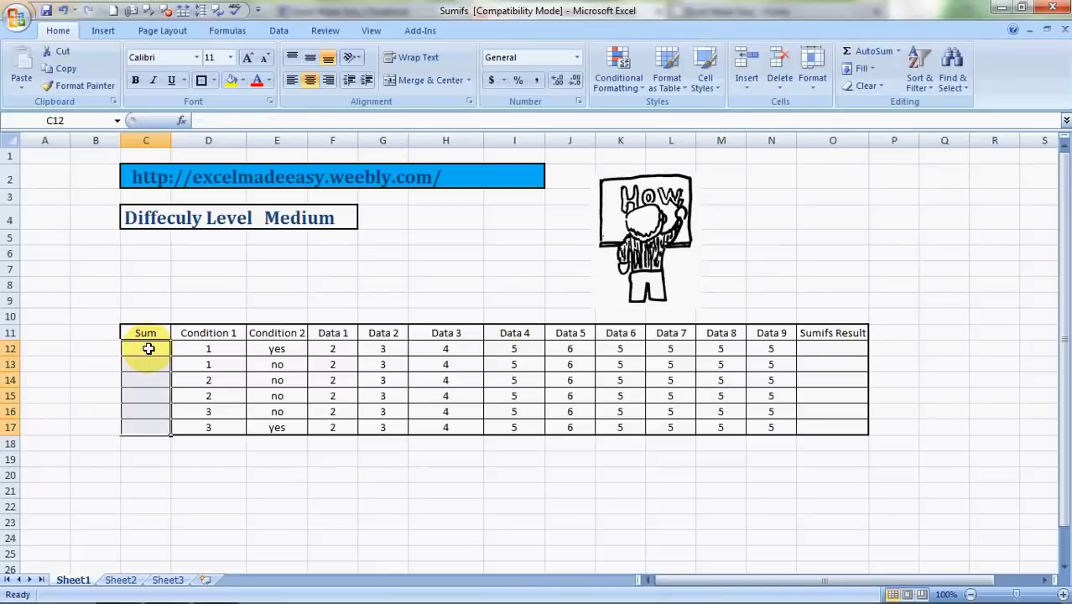
# Enter =SUM(F12:N12) in C12 to total Data 1 through Data 9
pyautogui.click(148, 348)
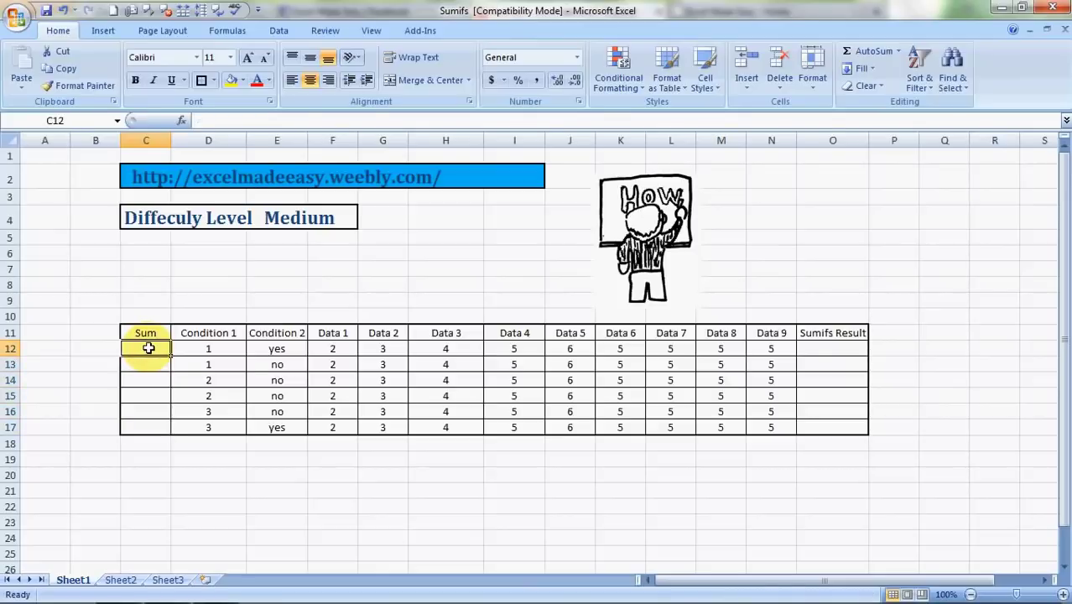
pyautogui.write('=sum(')
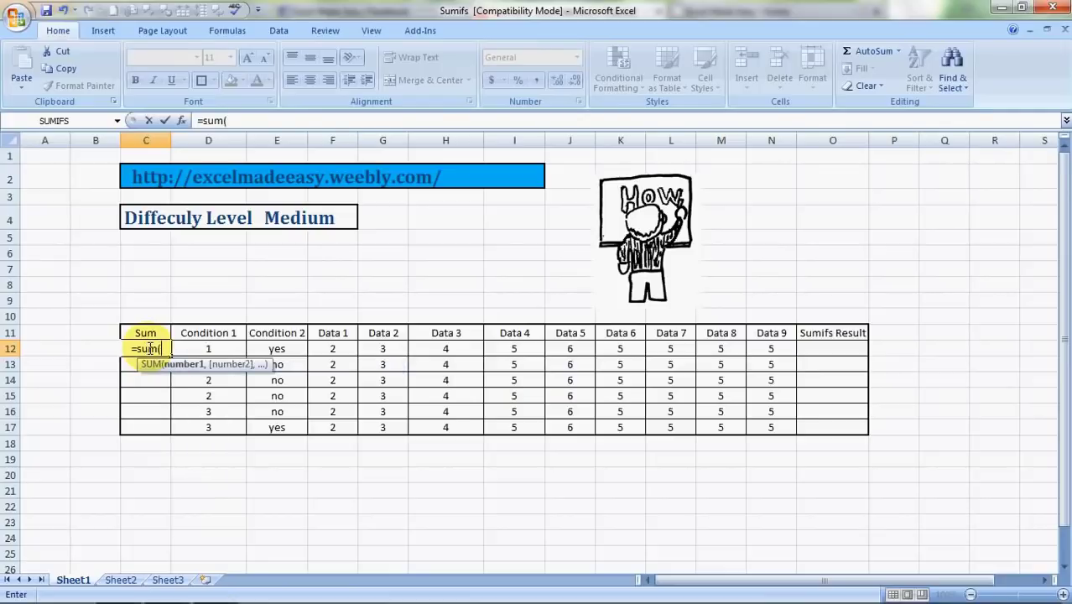
pyautogui.press('Right')
pyautogui.press('Right')
pyautogui.press('Right')
pyautogui.hotkey('shift', 'Right')
pyautogui.hotkey('shift', 'Right')
pyautogui.hotkey('shift', 'Right')
pyautogui.hotkey('shift', 'Right')
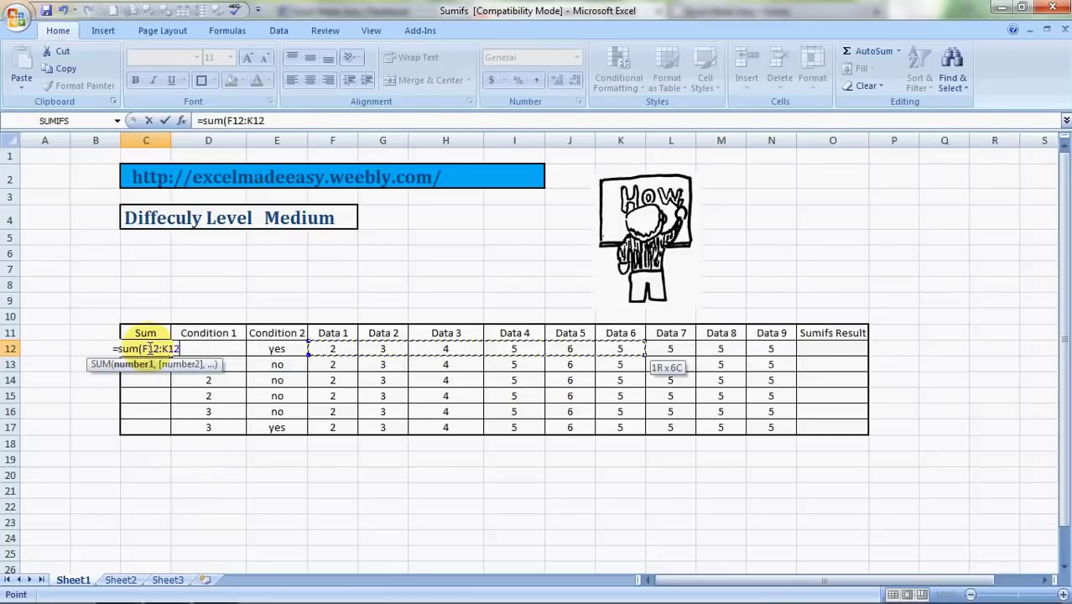
pyautogui.hotkey('shift', 'Right')
pyautogui.hotkey('shift', 'Right')
pyautogui.hotkey('shift', 'Right')
pyautogui.press('Return')
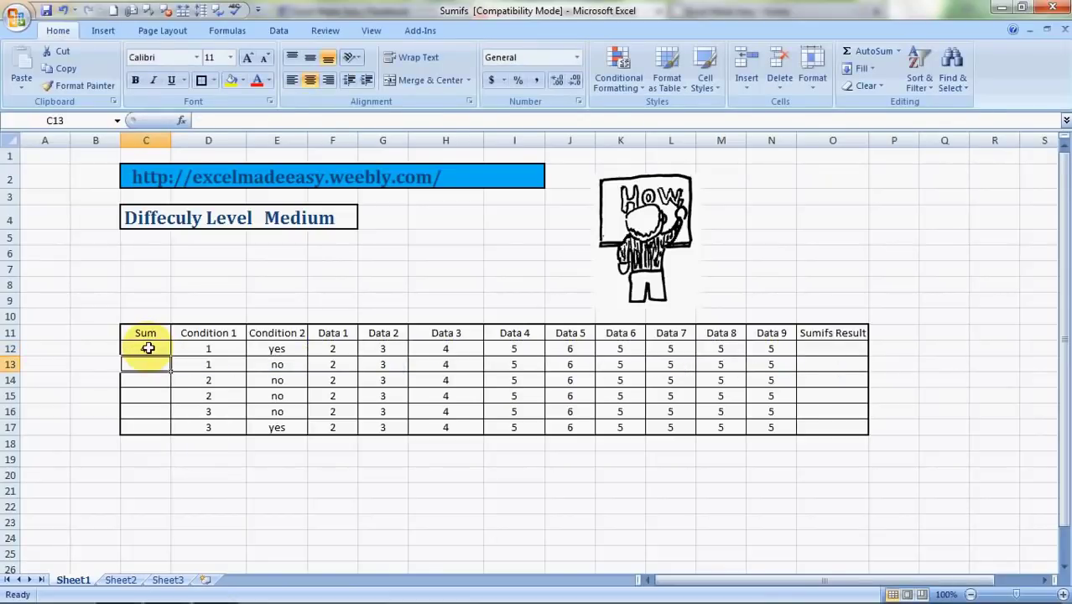
# Copy the C12 SUM formula into C13:C17 so every row shows 40
pyautogui.click(148, 348)
pyautogui.hotkey('ctrl', 'c')
pyautogui.press('Down')
pyautogui.hotkey('shift', 'Down')
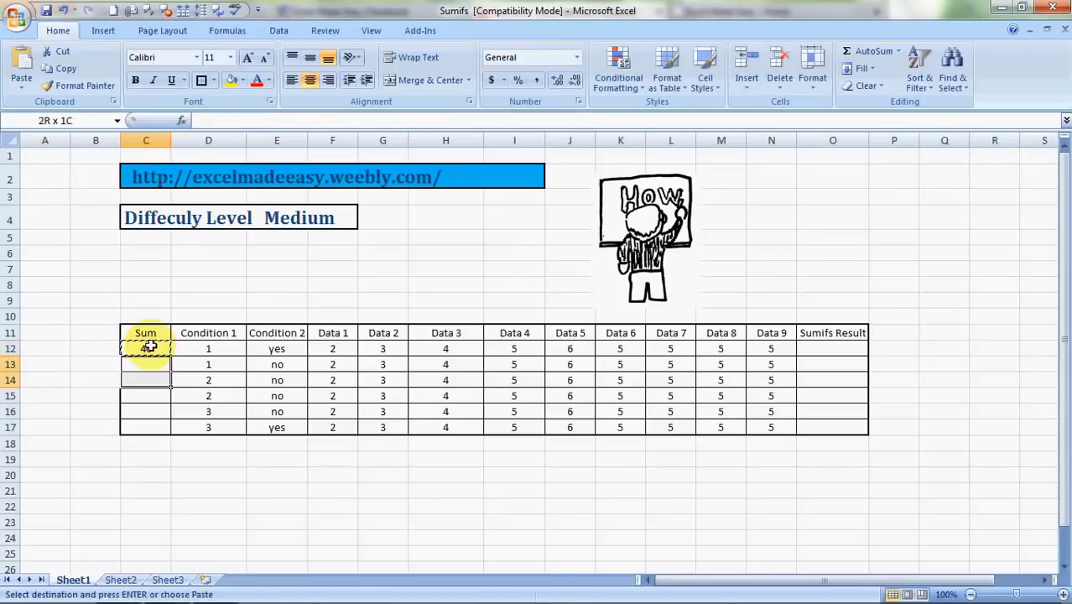
pyautogui.hotkey('shift', 'Down')
pyautogui.hotkey('shift', 'Down')
pyautogui.hotkey('shift', 'Down')
pyautogui.hotkey('ctrl', 'v')
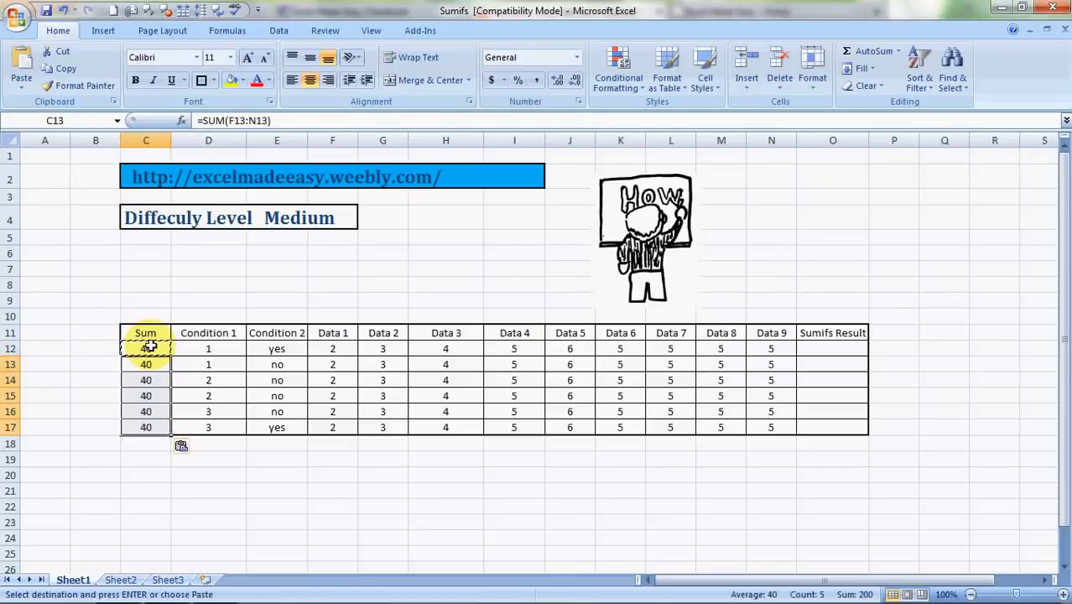
pyautogui.press('Escape')
pyautogui.press('Right')
pyautogui.press('Right')
# Start a SUMIFS formula in O12 with sum range C12:C17
pyautogui.click(822, 346)
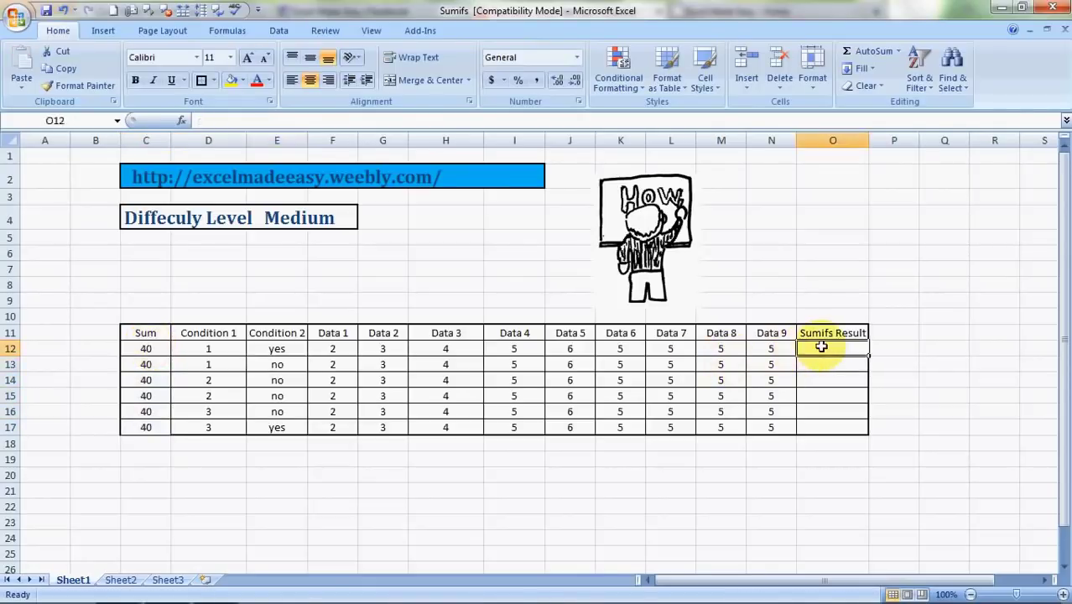
pyautogui.write('=')
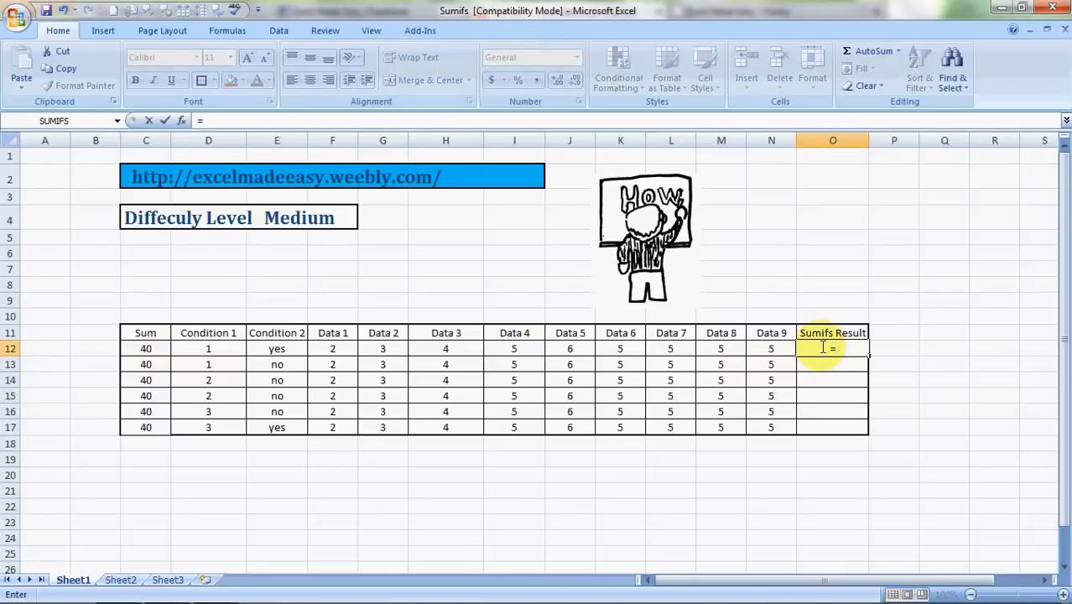
pyautogui.write('sumif')
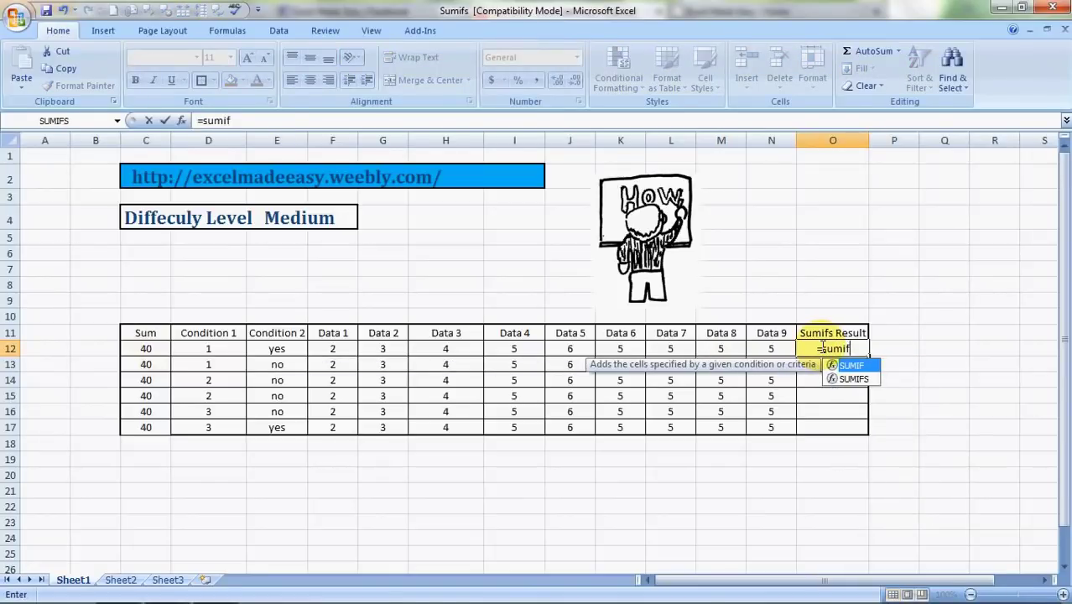
pyautogui.write('s(')
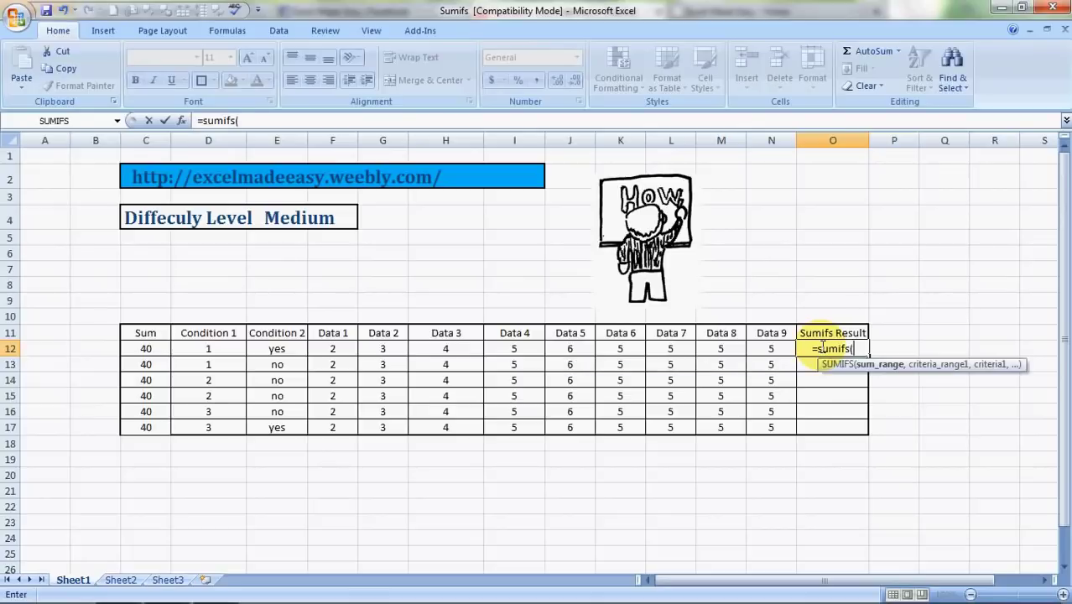
pyautogui.press('Left')
pyautogui.press('Left')
pyautogui.press('Left')
pyautogui.press('Left')
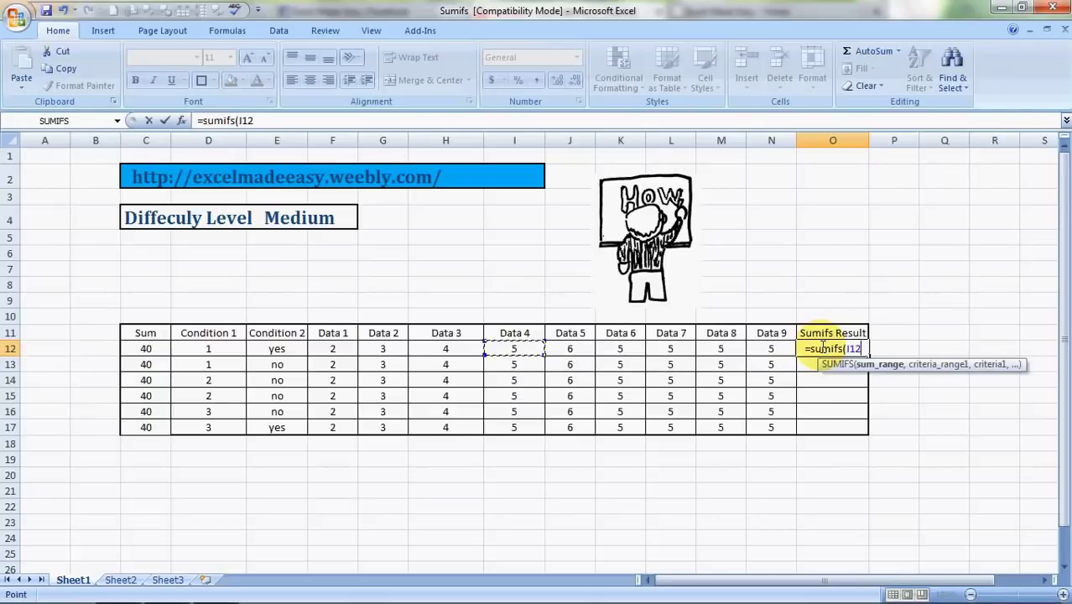
pyautogui.press('Left')
pyautogui.press('Left')
pyautogui.press('Left')
pyautogui.press('Left')
pyautogui.press('Left')
pyautogui.hotkey('shift', 'Down')
pyautogui.hotkey('shift', 'Down')
pyautogui.hotkey('shift', 'Down')
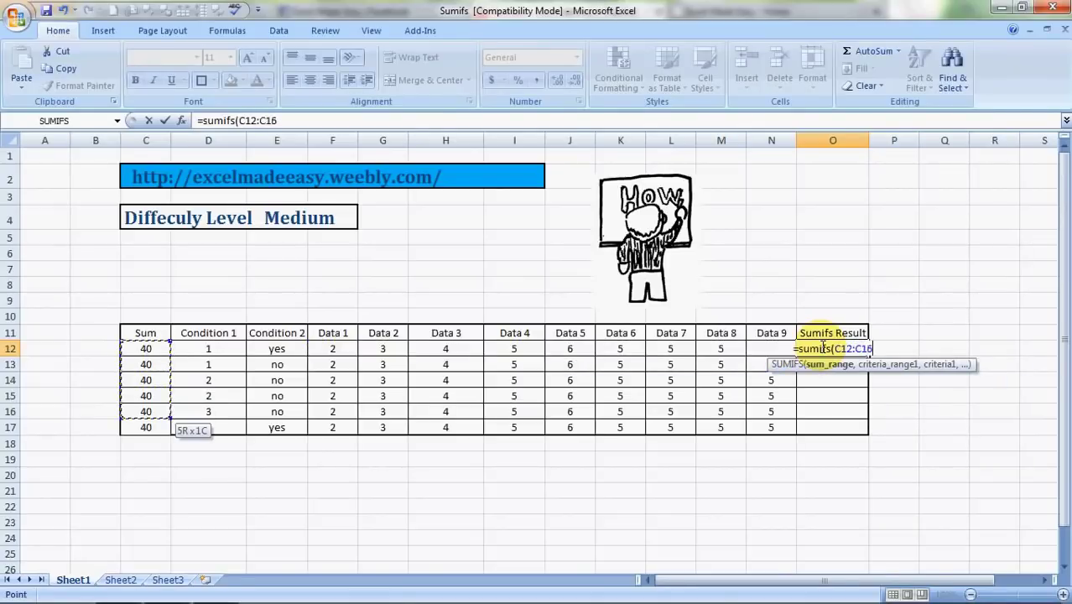
pyautogui.hotkey('shift', 'Down')
pyautogui.write(',')
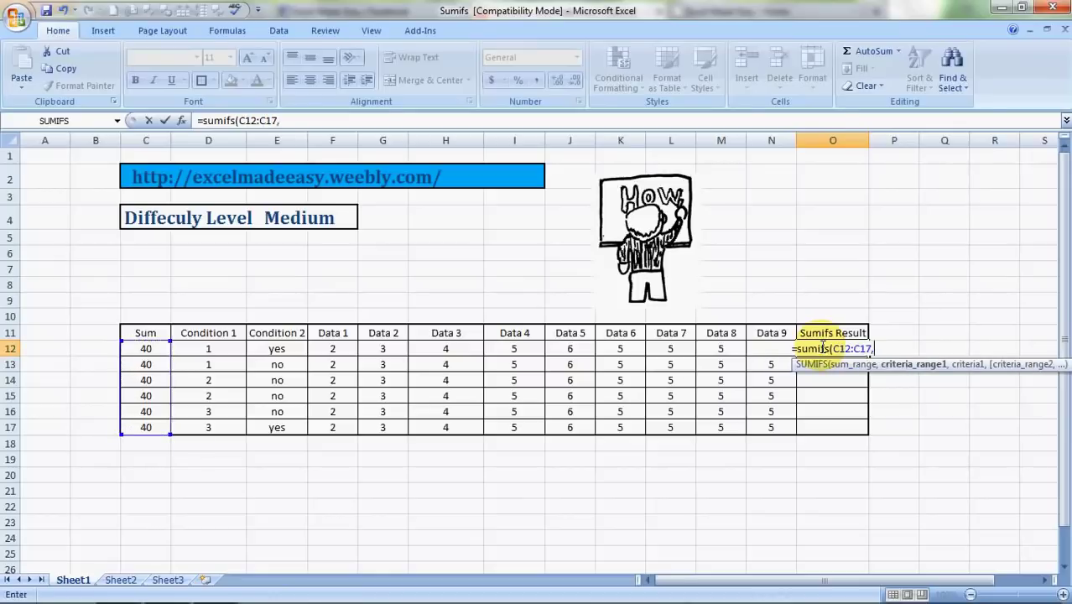
# Add criteria D12:D17 equal to 3 and E12:E17 equal to "yes" to the SUMIFS
pyautogui.press('Right')
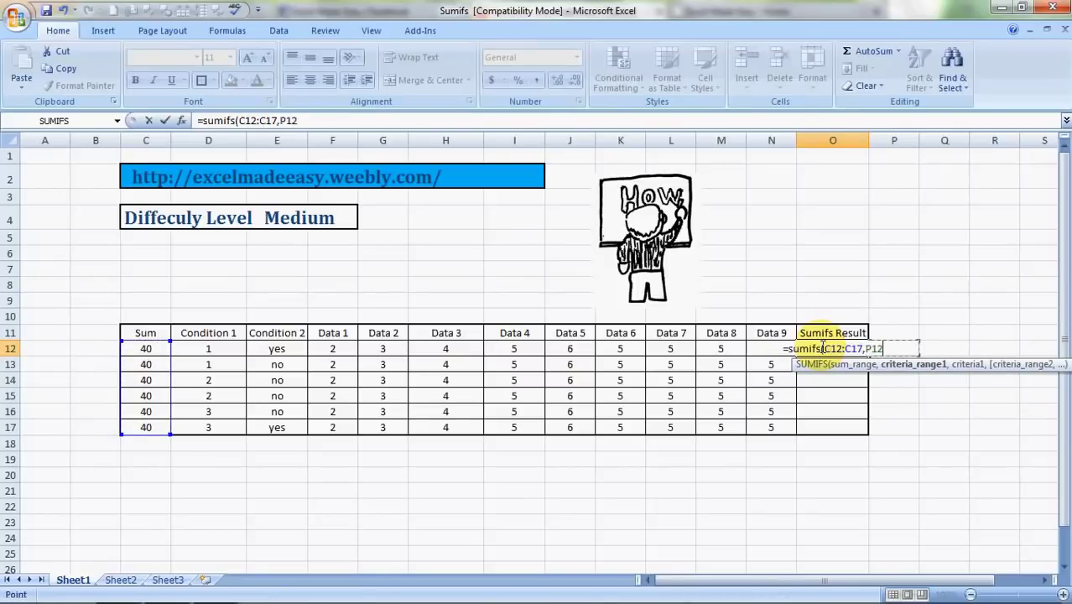
pyautogui.press('Left')
pyautogui.press('Left')
pyautogui.press('Left')
pyautogui.press('Left')
pyautogui.press('Left')
pyautogui.press('Left')
pyautogui.press('Left')
pyautogui.press('Left')
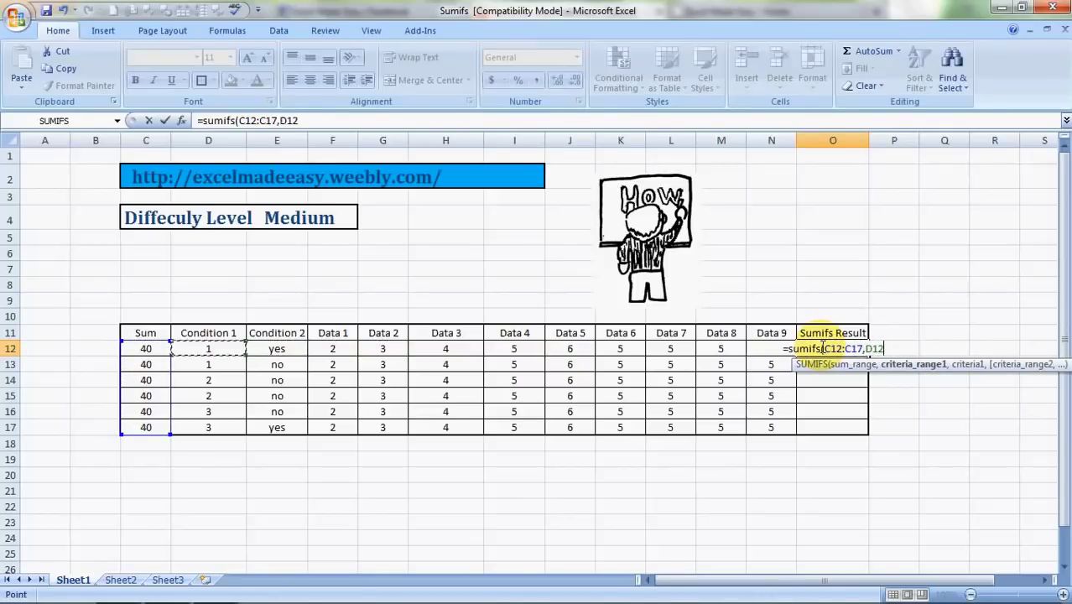
pyautogui.hotkey('shift', 'Down')
pyautogui.hotkey('shift', 'Down')
pyautogui.hotkey('shift', 'Down')
pyautogui.hotkey('shift', 'Down')
pyautogui.hotkey('shift', 'Down')
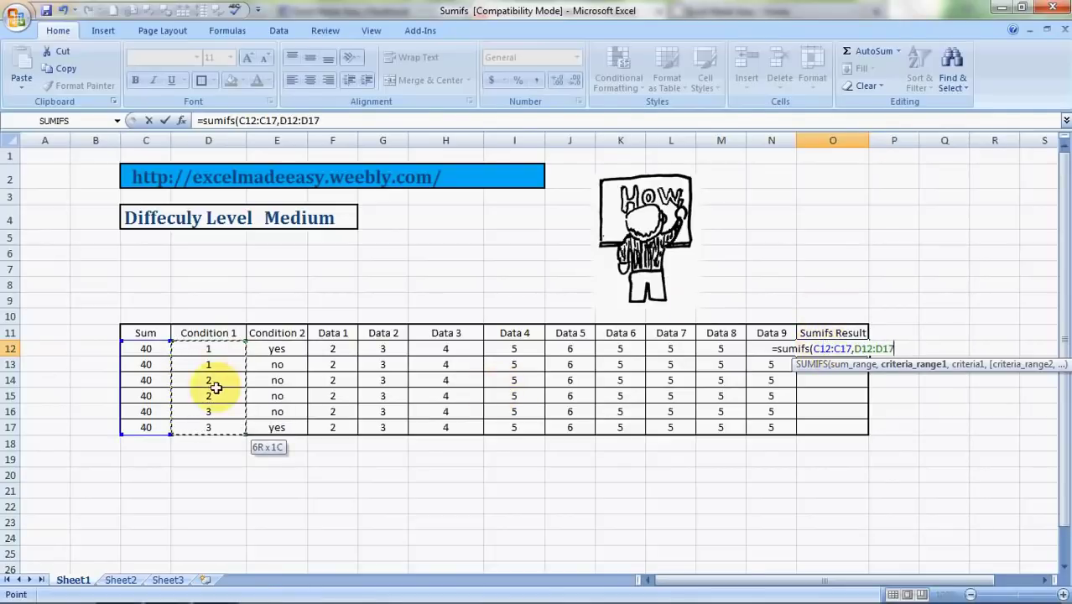
pyautogui.write(',')
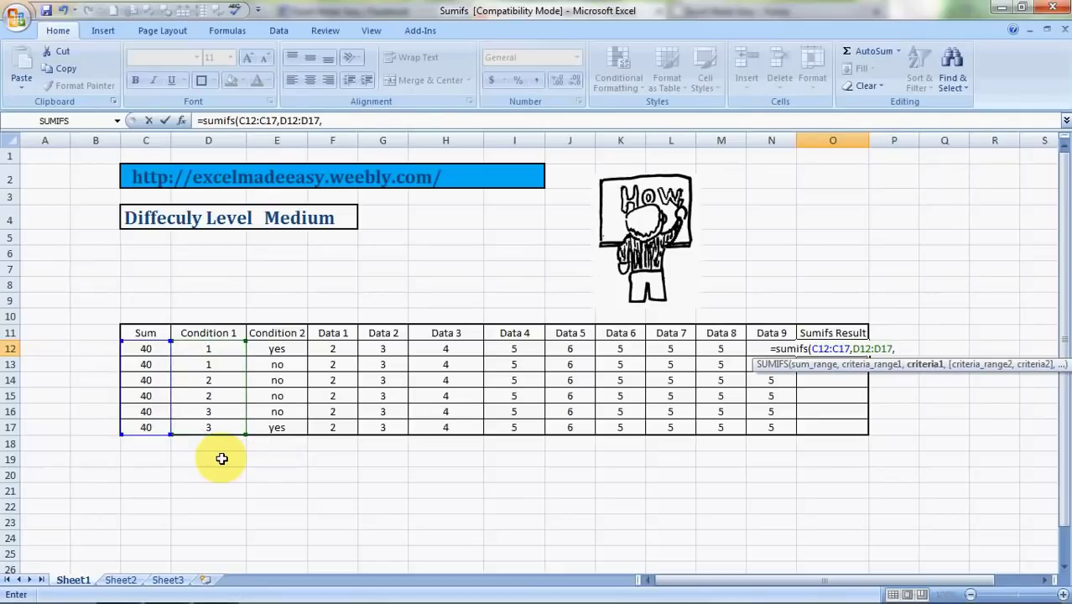
pyautogui.write('3')
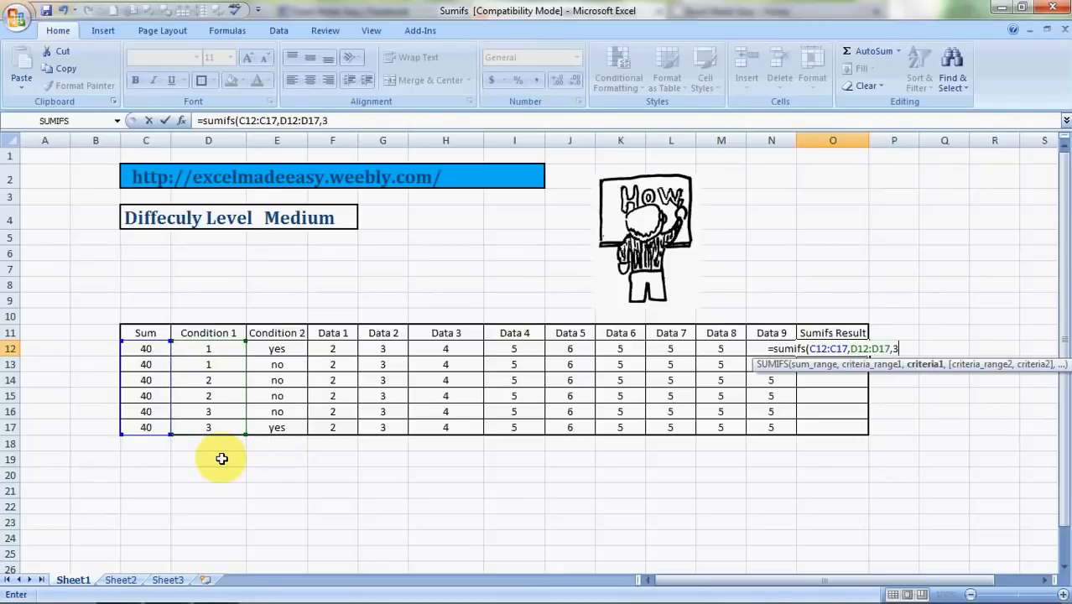
pyautogui.write(',')
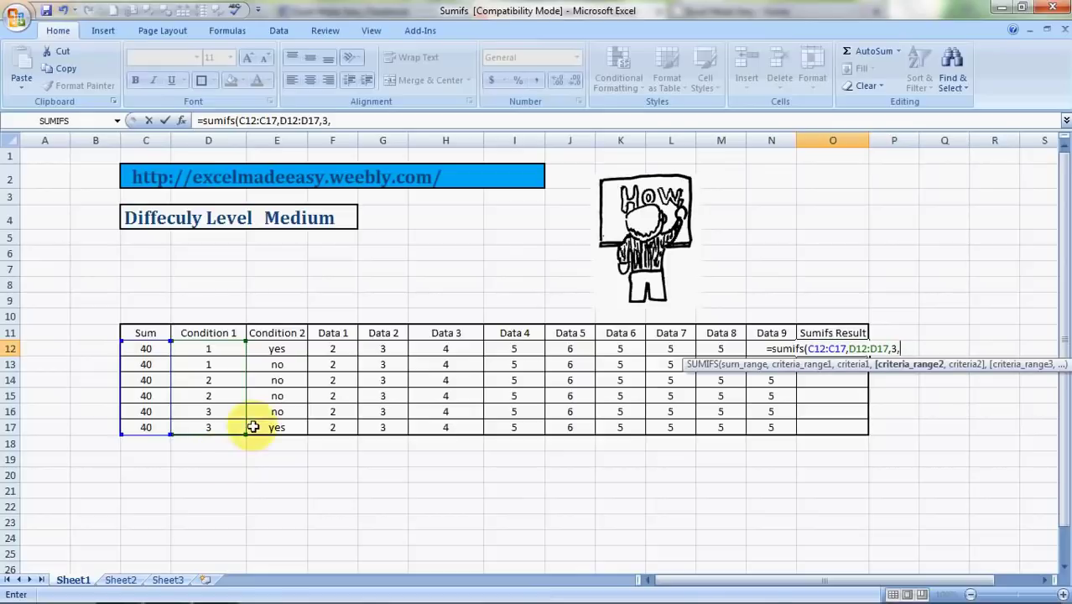
pyautogui.click(282, 349)
pyautogui.moveTo(285, 354); pyautogui.dragTo(281, 428)
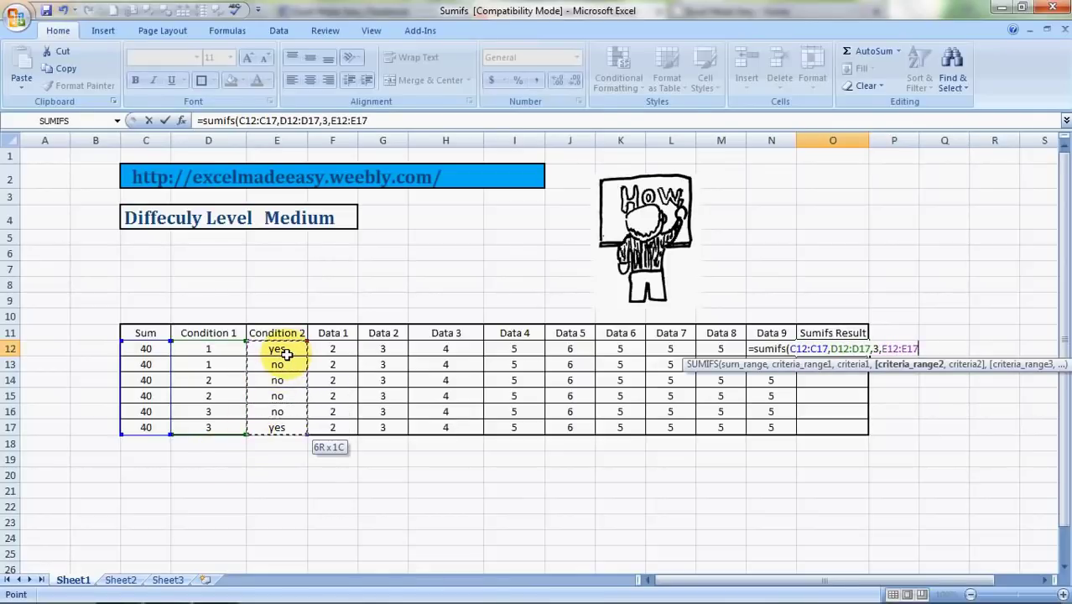
pyautogui.write(',')
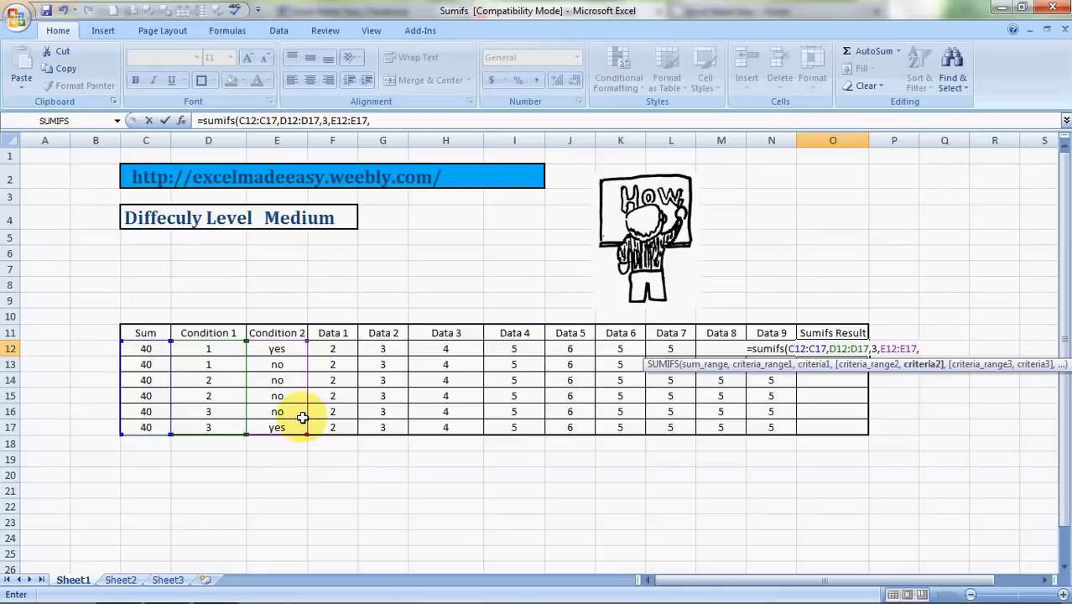
pyautogui.write('"')
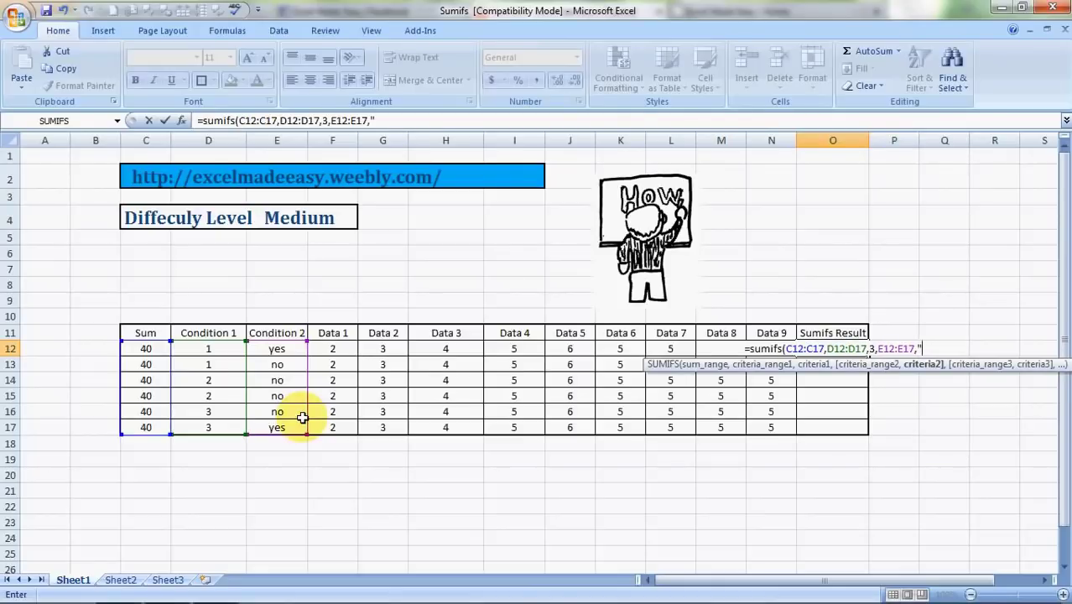
pyautogui.write('yes')
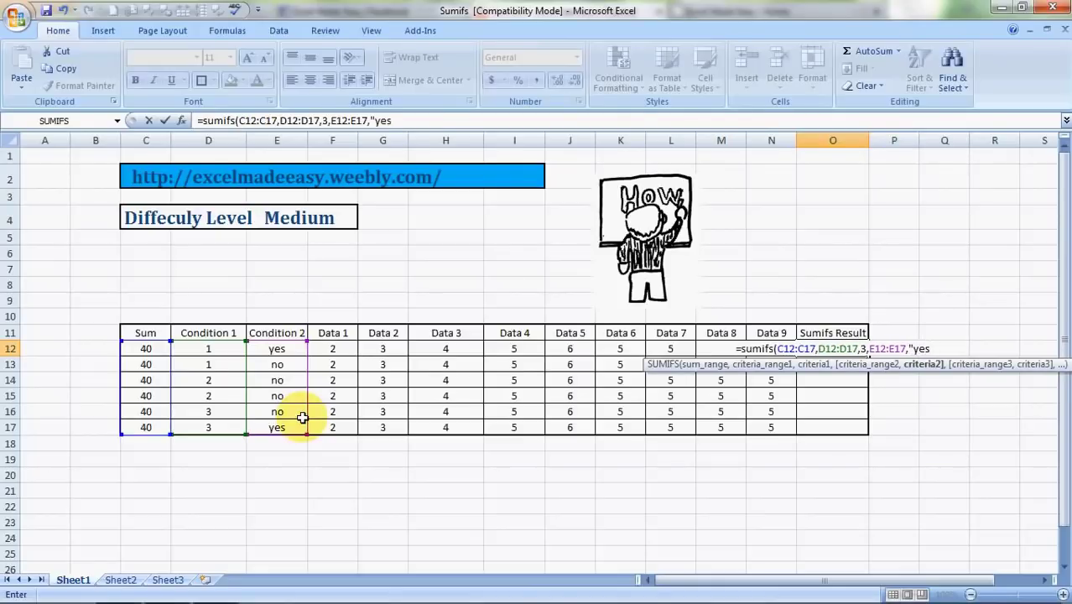
pyautogui.write('")')
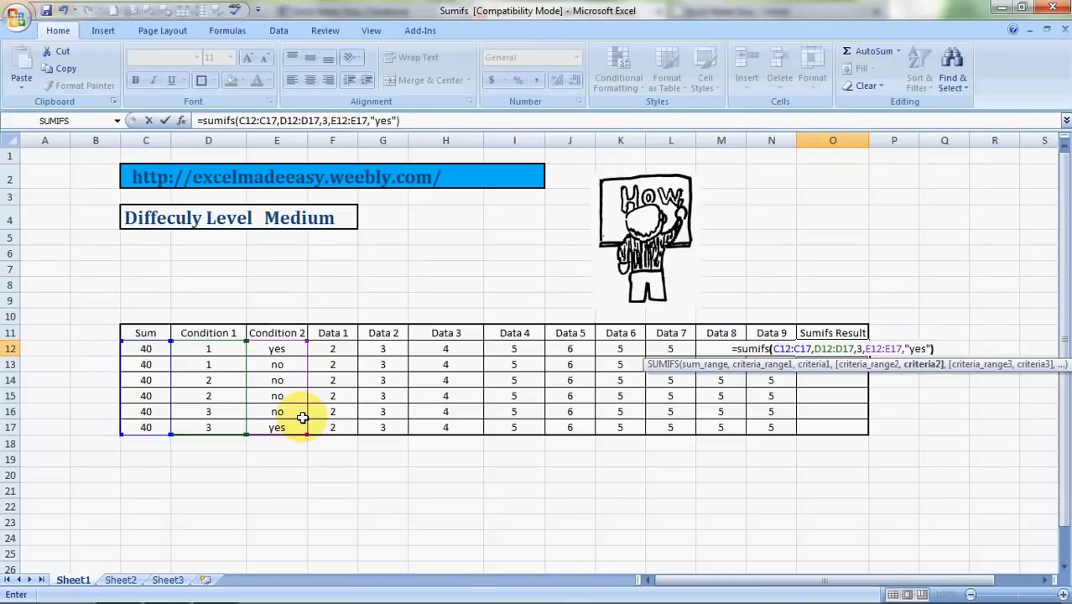
# Commit the O12 SUMIFS formula so it returns 40, then select O13
pyautogui.hotkey('ctrl', 'Return')
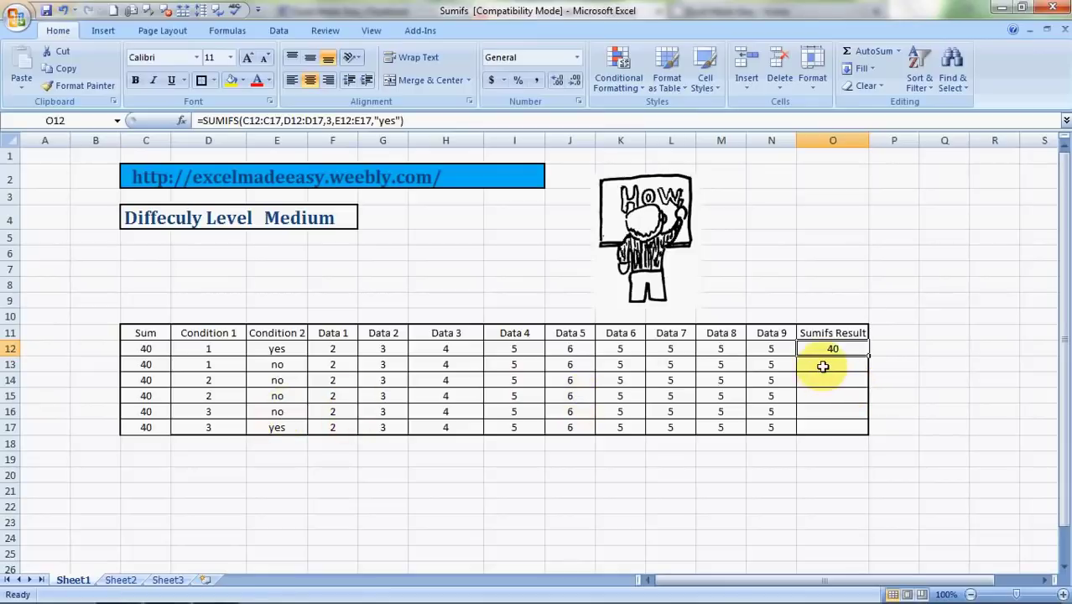
pyautogui.click(823, 366)
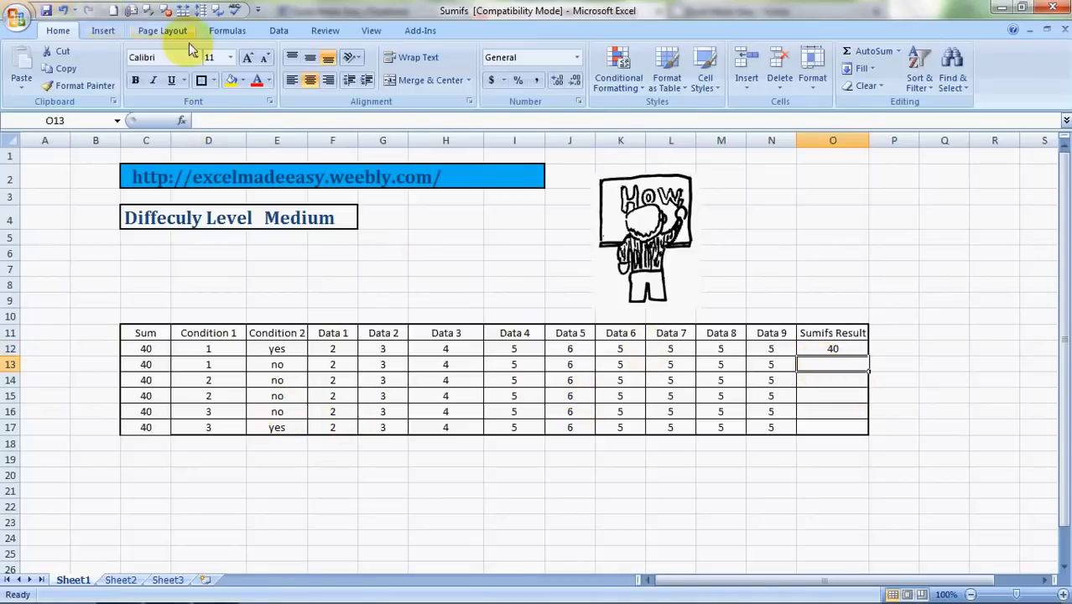
pyautogui.click(226, 30)
# Search Insert Function for SUMIFS and open its Function Arguments form for O13
pyautogui.click(24, 66)
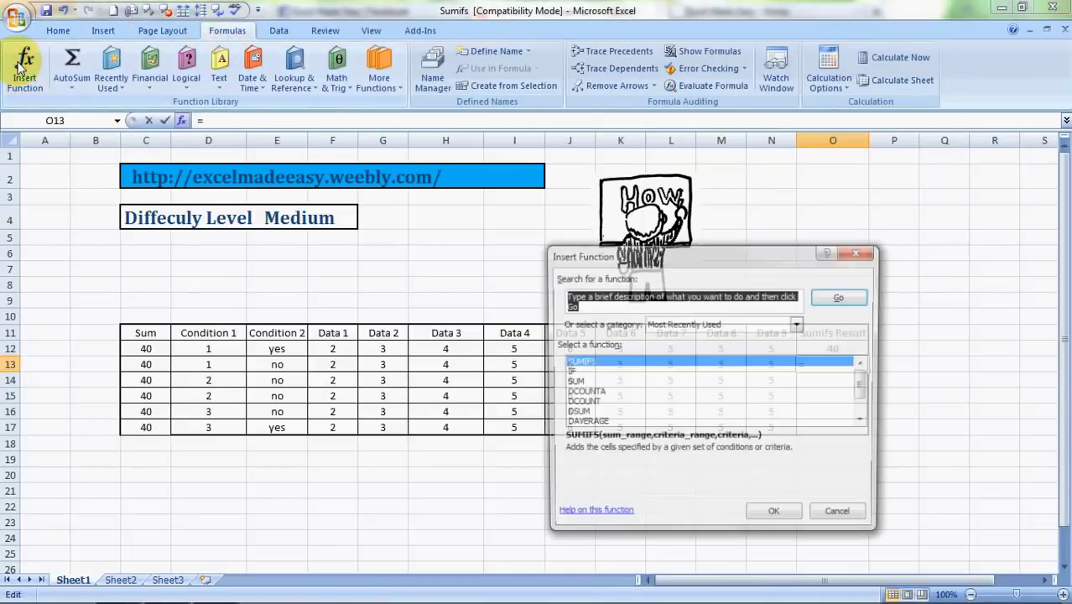
pyautogui.write('su')
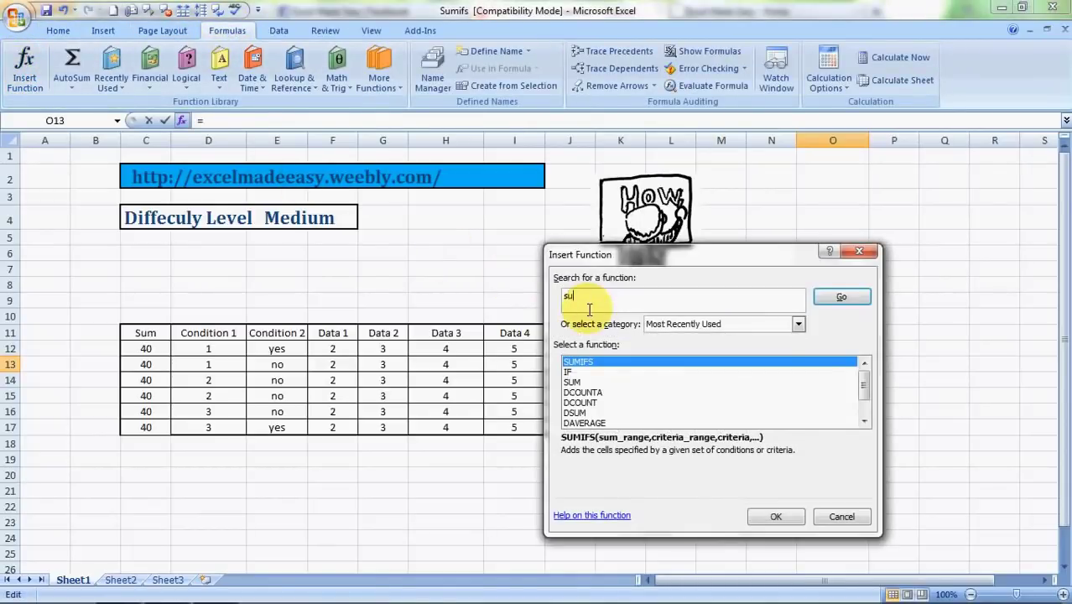
pyautogui.write('mifs')
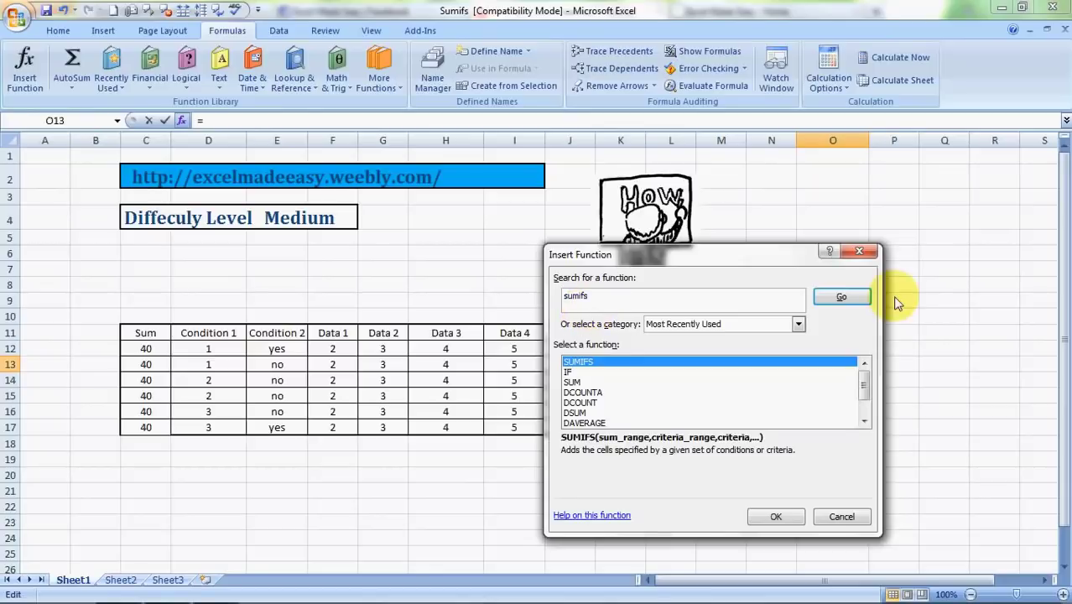
pyautogui.click(849, 299)
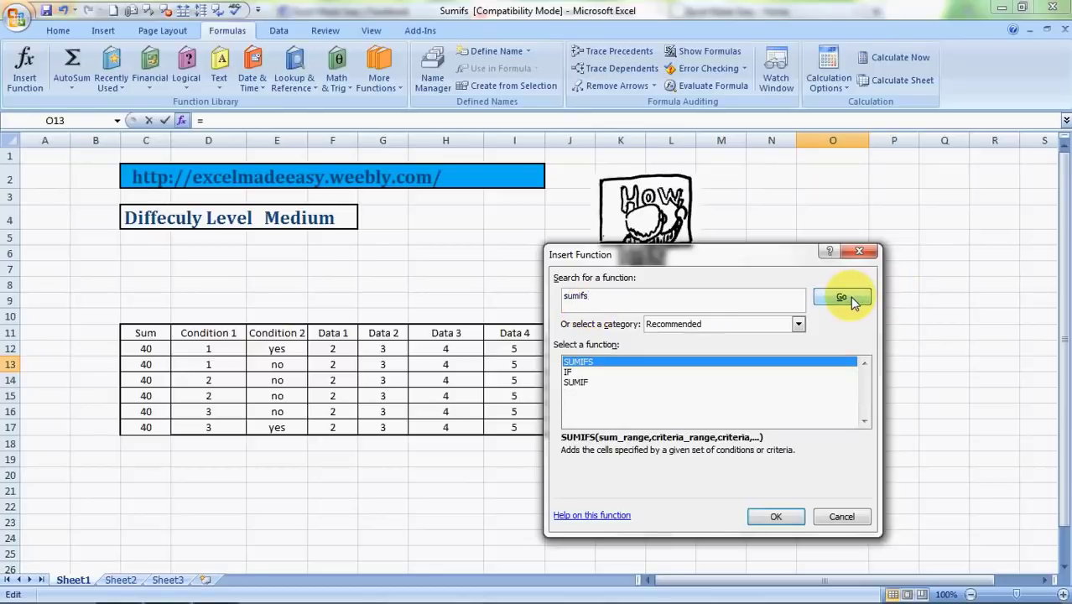
pyautogui.doubleClick(576, 362)
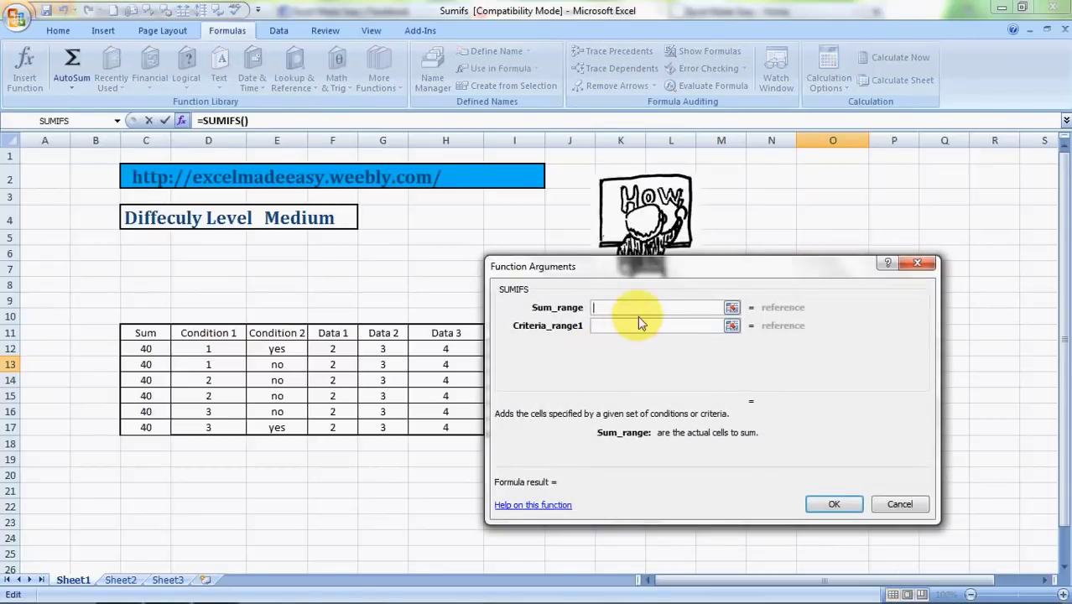
# Set Sum_range to C12:C17, Criteria_range1 to D12:D17 and Criteria1 to 1
pyautogui.click(146, 346)
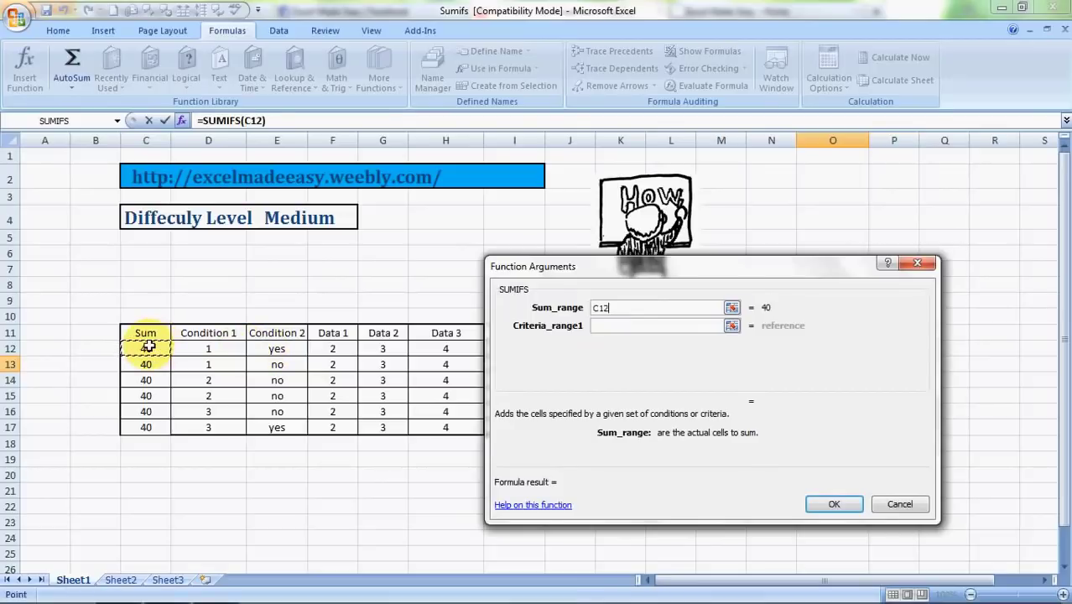
pyautogui.hotkey('shift', 'Down')
pyautogui.hotkey('shift', 'Down')
pyautogui.hotkey('shift', 'Down')
pyautogui.hotkey('shift', 'Down')
pyautogui.hotkey('shift', 'Down')
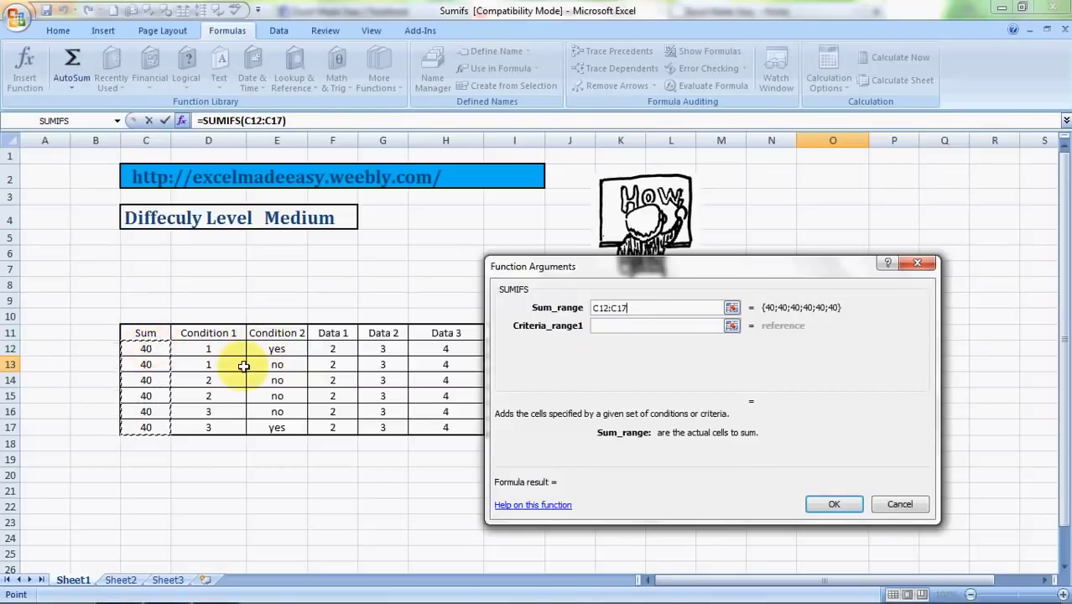
pyautogui.click(620, 326)
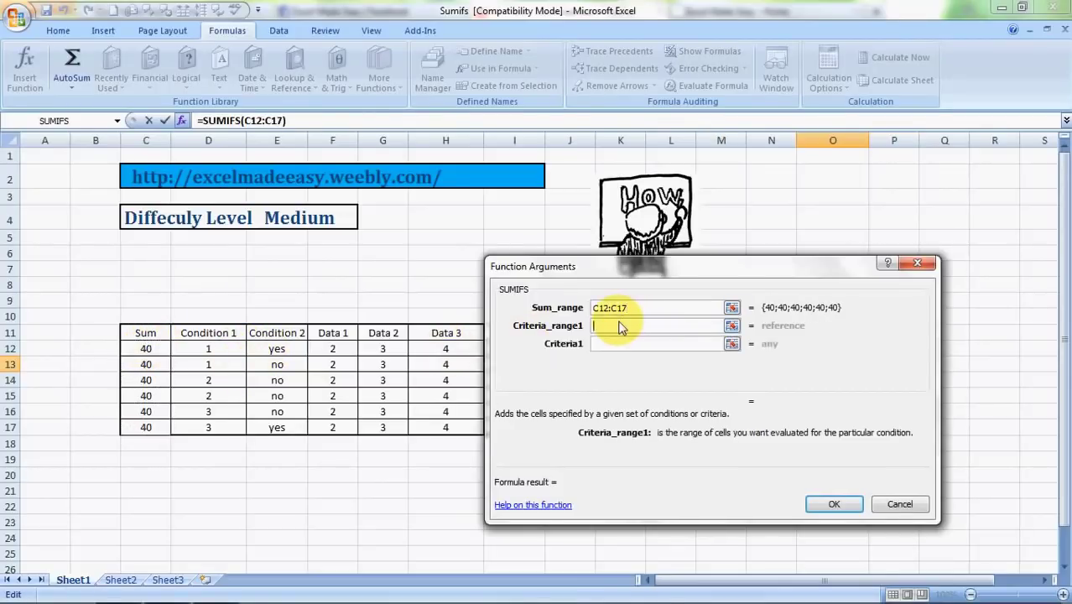
pyautogui.click(211, 348)
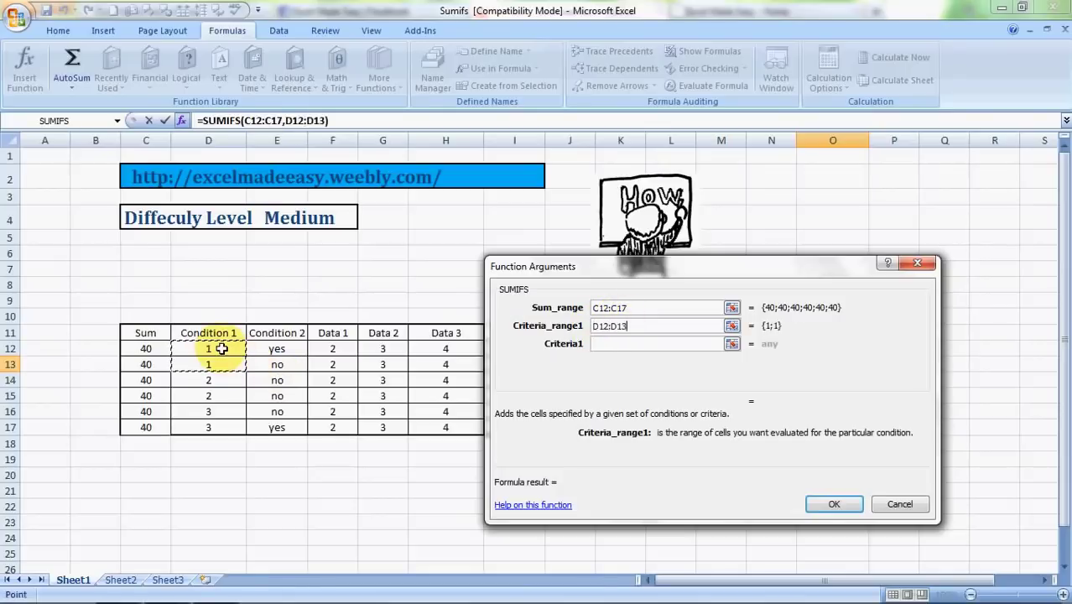
pyautogui.hotkey('shift', 'Down')
pyautogui.hotkey('shift', 'Down')
pyautogui.hotkey('shift', 'Down')
pyautogui.hotkey('shift', 'Down')
pyautogui.hotkey('shift', 'Down')
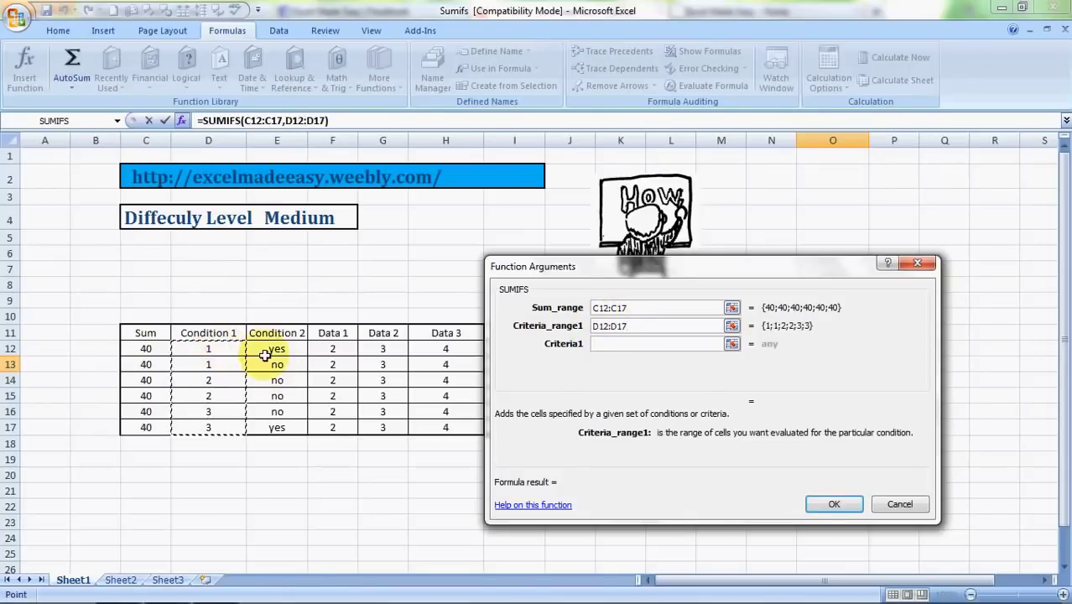
pyautogui.click(622, 344)
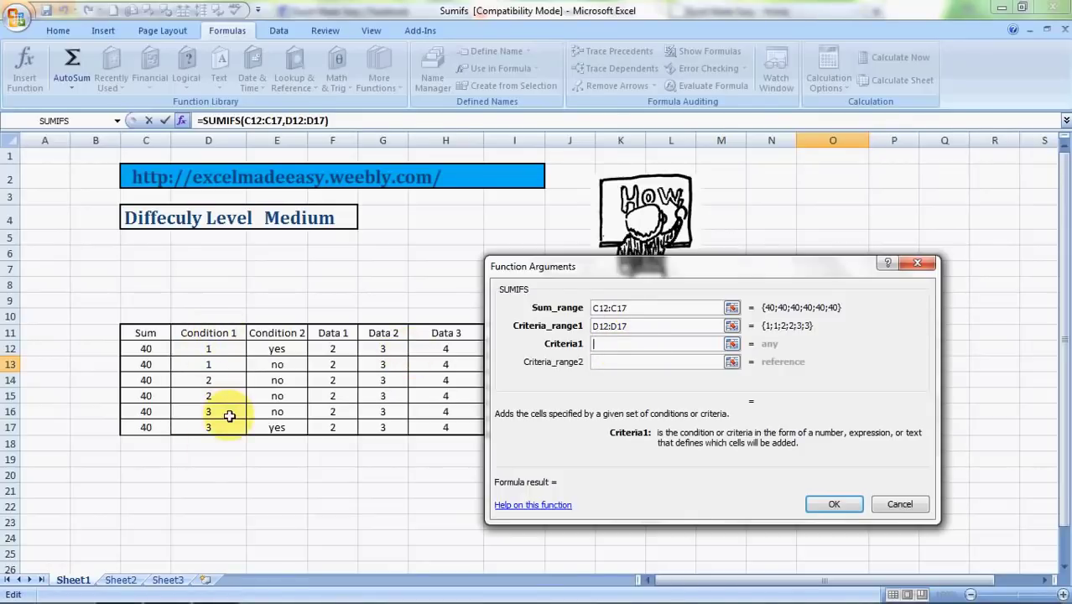
pyautogui.write('1')
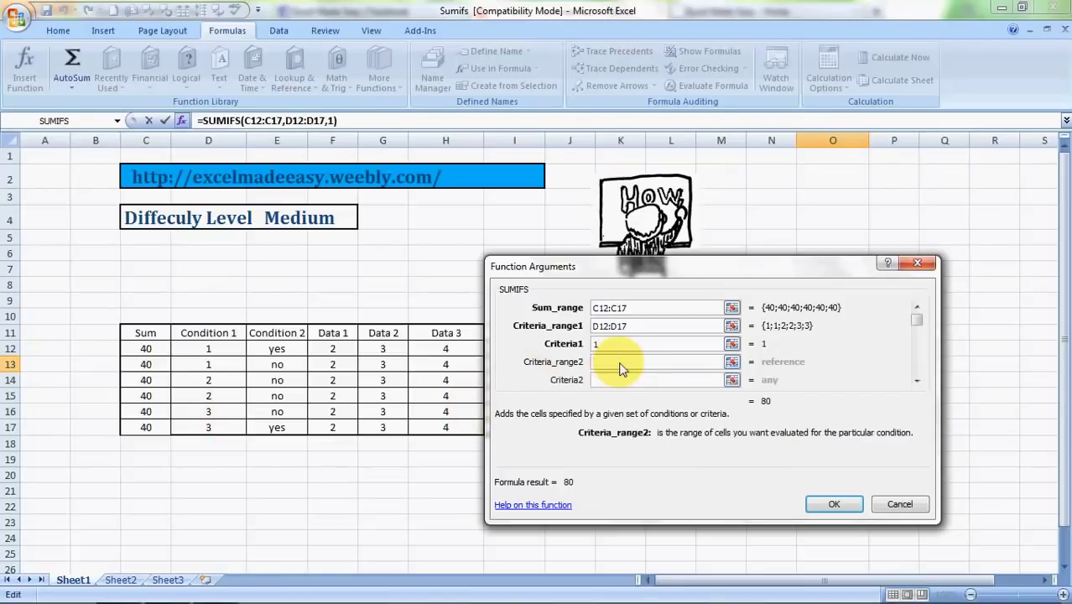
# Set Criteria_range2 to E12:E17 and Criteria2 to "no", and confirm the formula
pyautogui.moveTo(279, 348); pyautogui.dragTo(279, 380)
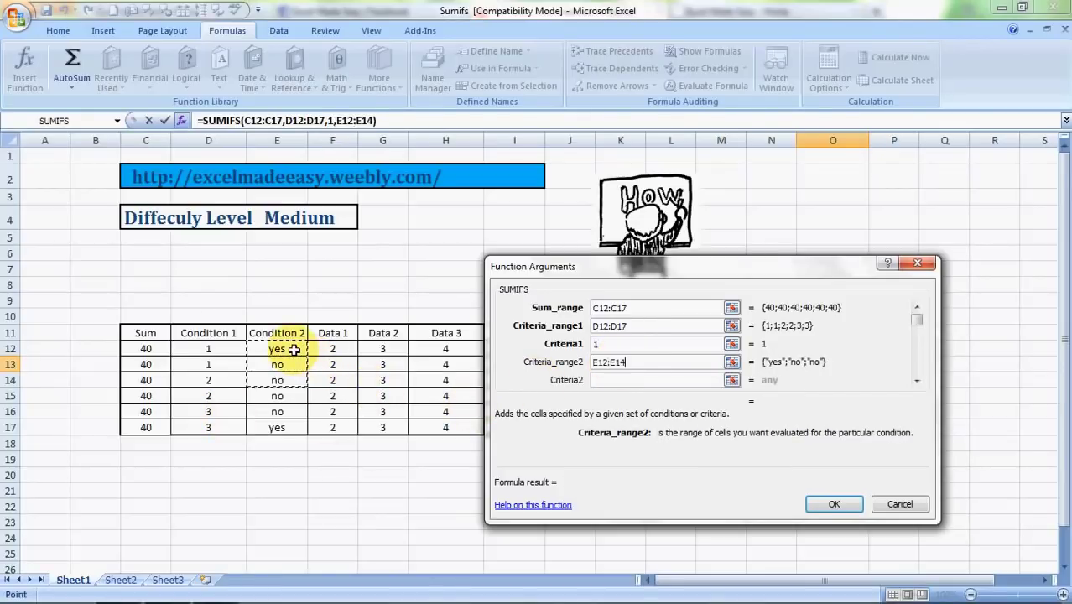
pyautogui.hotkey('shift', 'Down')
pyautogui.hotkey('shift', 'Down')
pyautogui.click(294, 350)
pyautogui.press('Down')
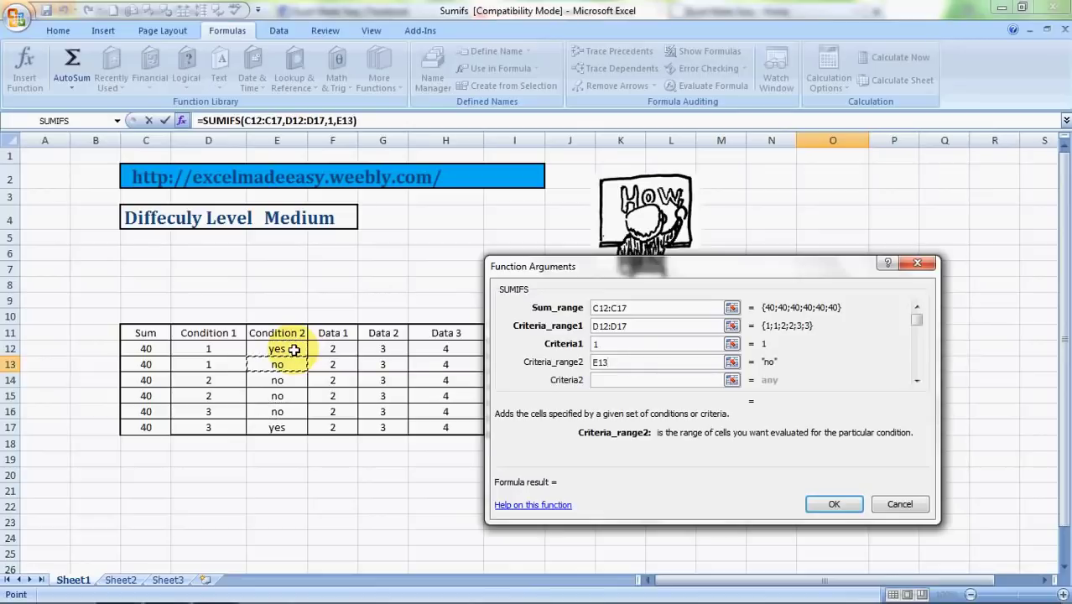
pyautogui.click(295, 350)
pyautogui.hotkey('shift', 'Down')
pyautogui.hotkey('shift', 'Down')
pyautogui.hotkey('shift', 'Down')
pyautogui.hotkey('shift', 'Down')
pyautogui.hotkey('shift', 'Down')
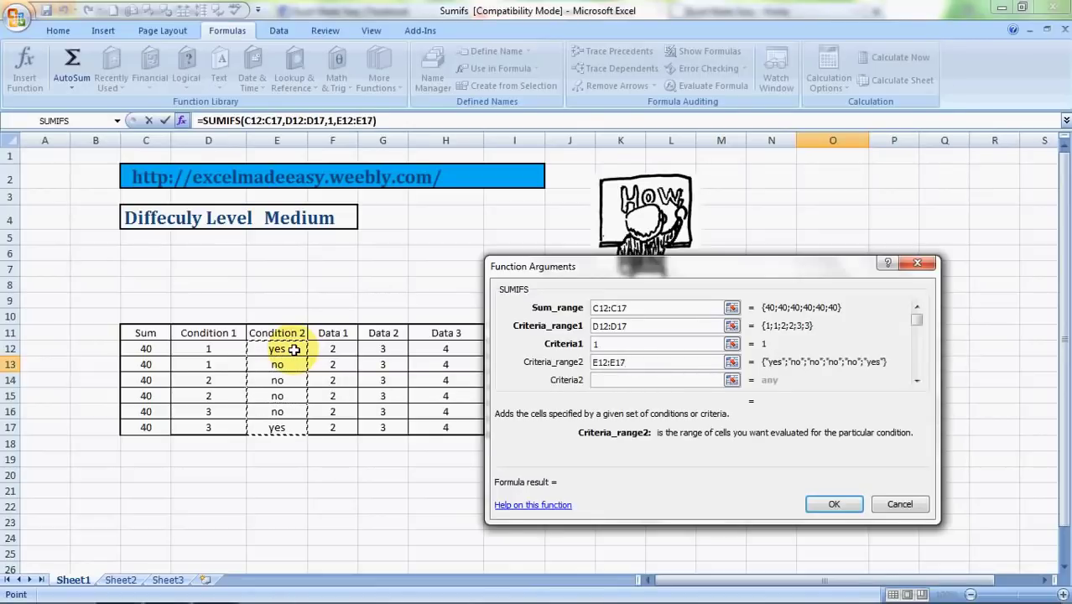
pyautogui.click(615, 382)
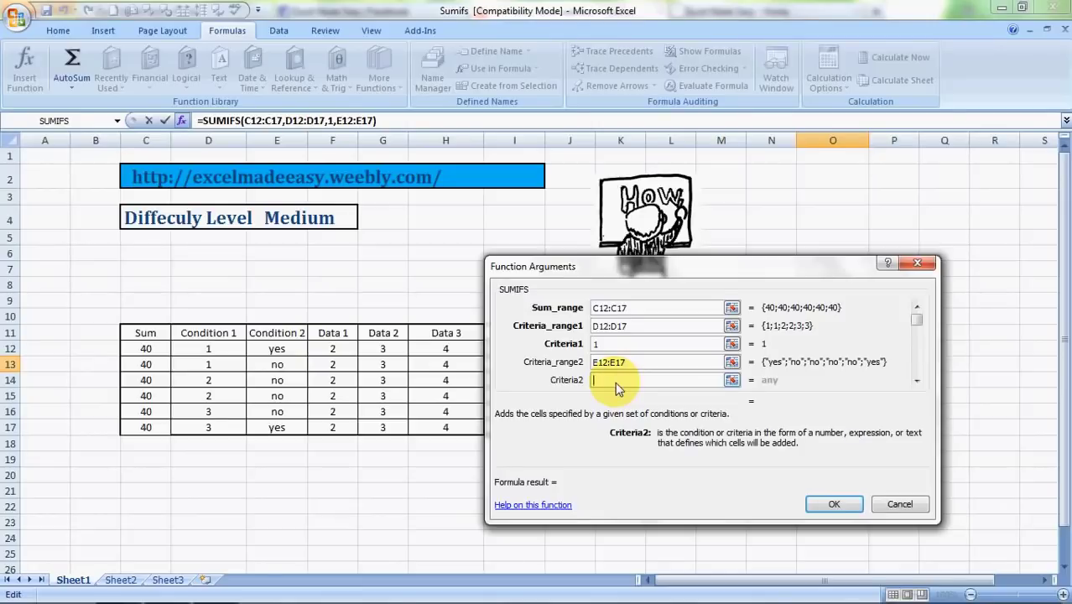
pyautogui.write('no')
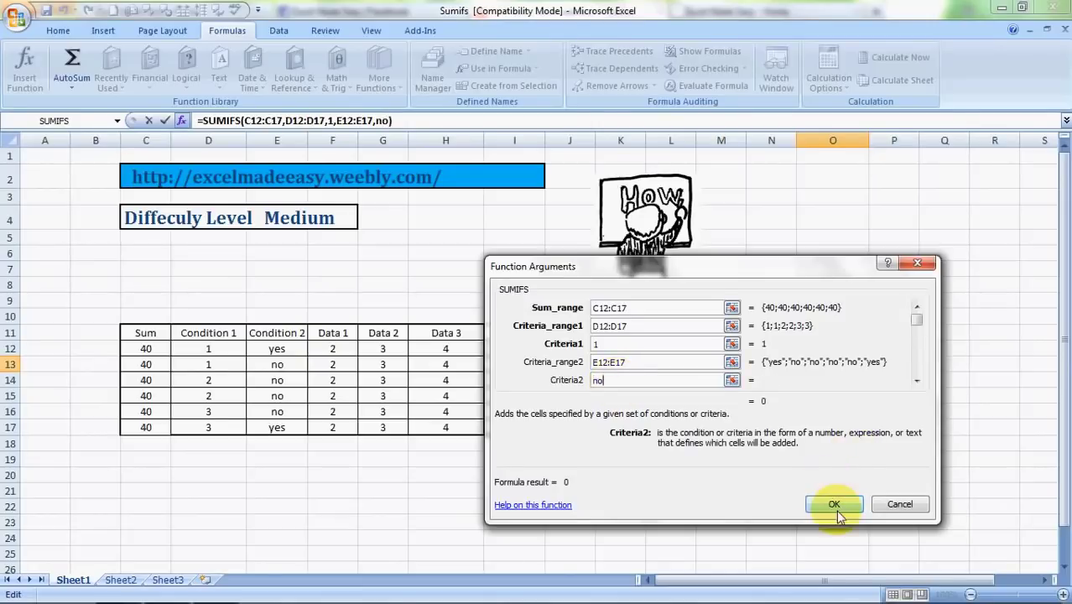
pyautogui.click(835, 506)
# Apply the O13 SUMIFS formula and review its result and the Condition 2 values
pyautogui.click(853, 430)
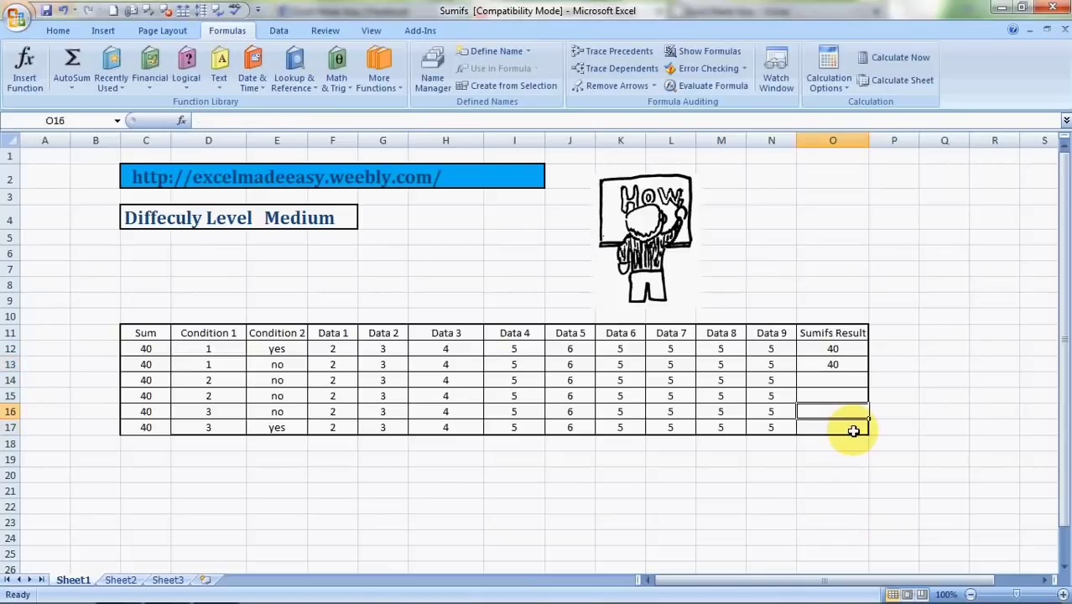
pyautogui.press('Up')
pyautogui.press('Up')
pyautogui.press('Up')
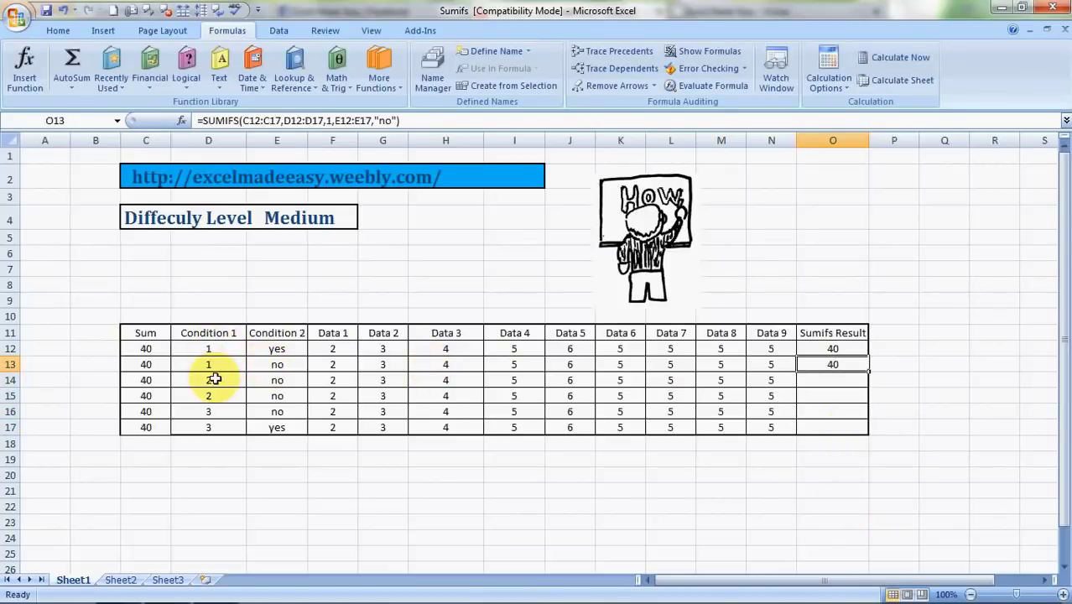
pyautogui.click(280, 364)
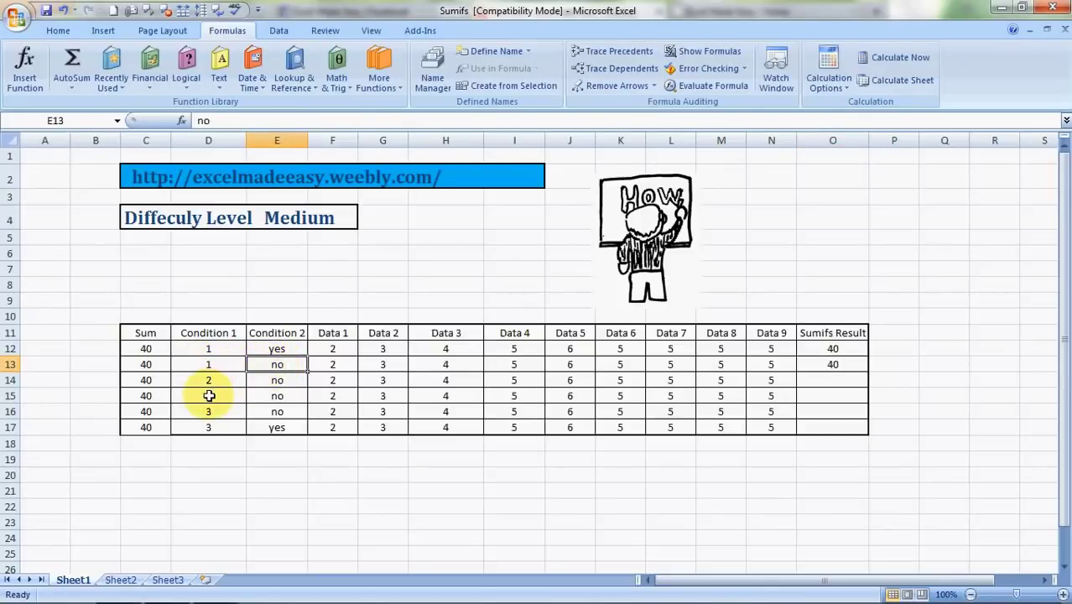
# Change Condition 1 in D15, D16 and D17 to 1, making O12 show 0 and O13 120
pyautogui.click(210, 395)
pyautogui.write('1')
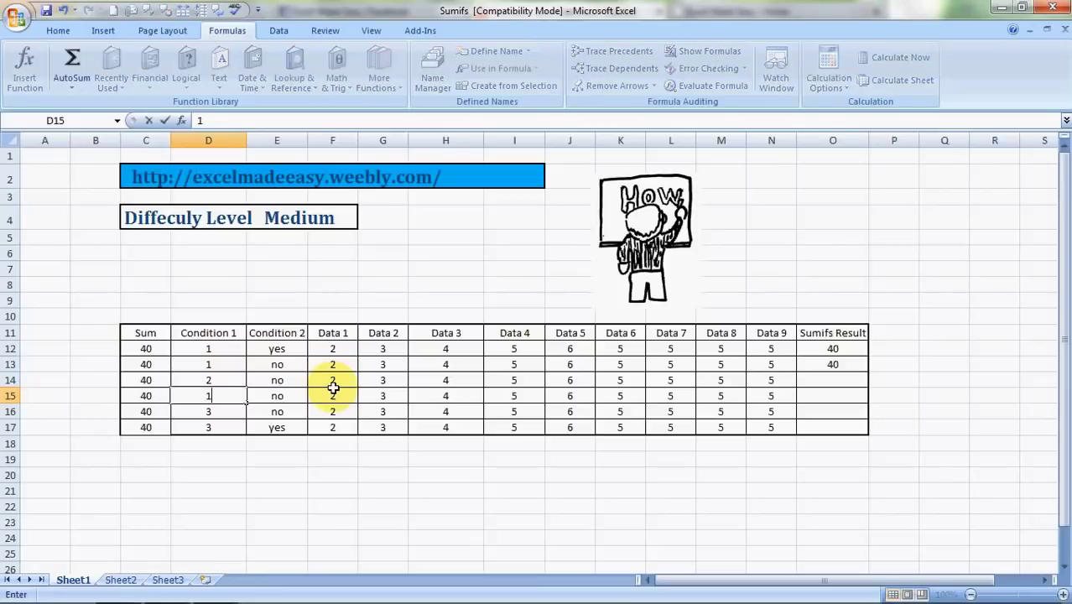
pyautogui.press('Tab')
pyautogui.press('Tab')
pyautogui.press('Tab')
pyautogui.press('Tab')
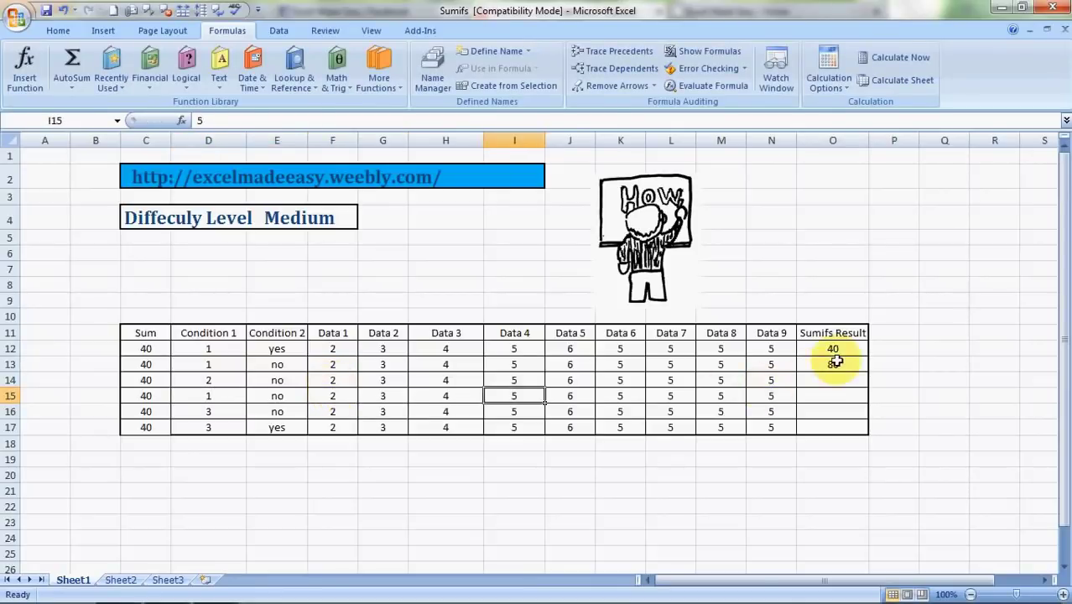
pyautogui.click(218, 412)
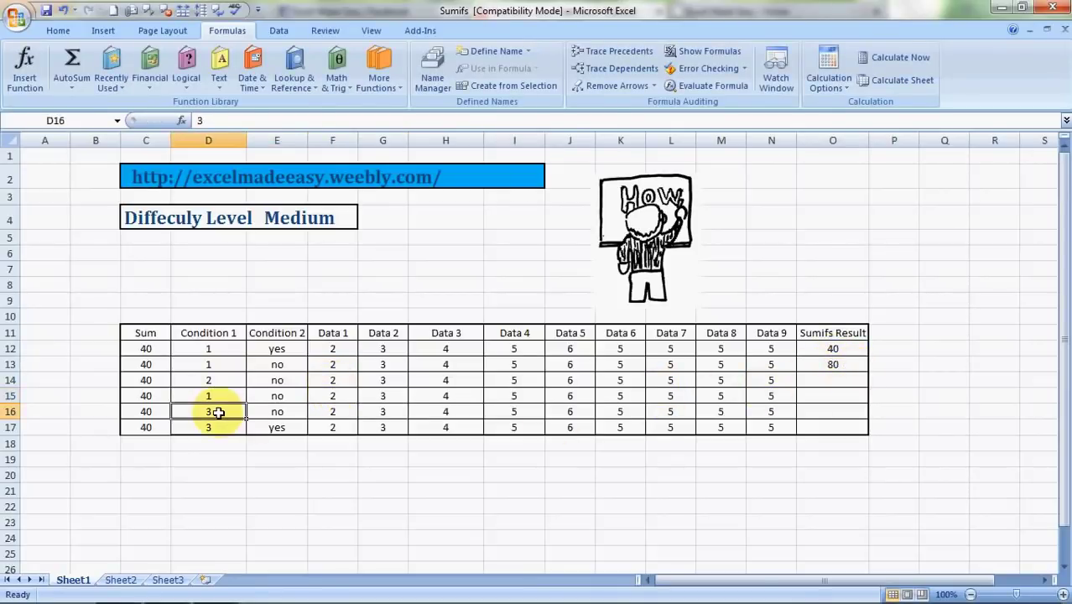
pyautogui.write('1')
pyautogui.press('Tab')
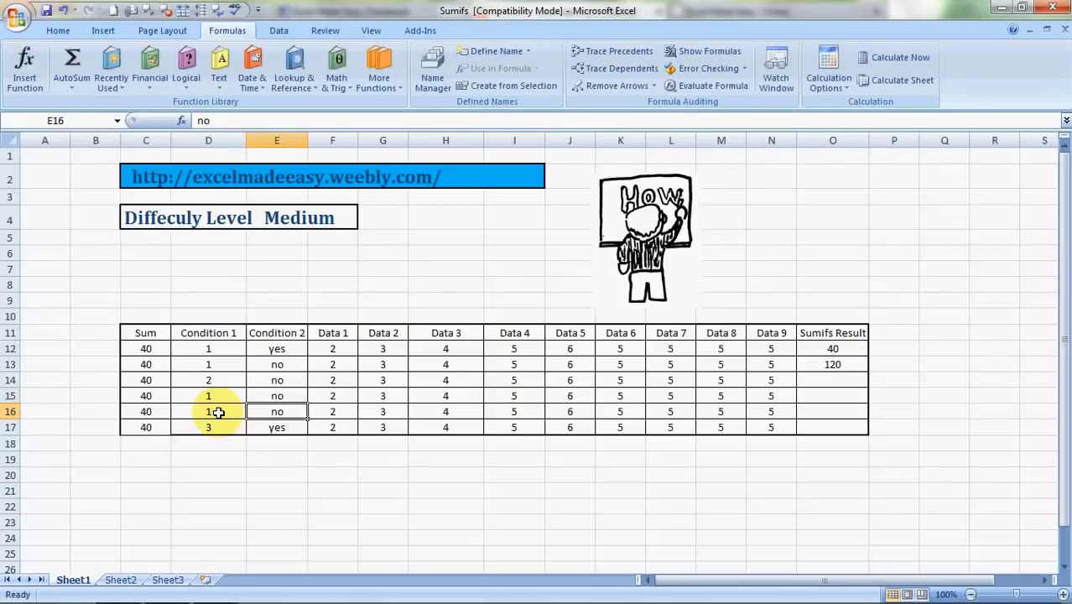
pyautogui.click(210, 427)
pyautogui.write('1')
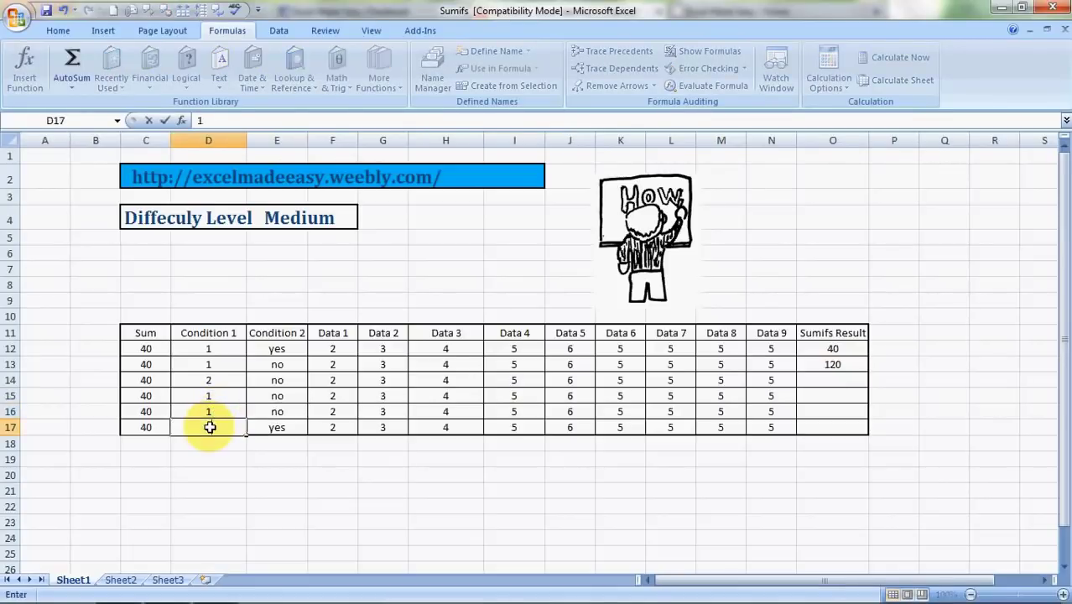
pyautogui.press('Tab')
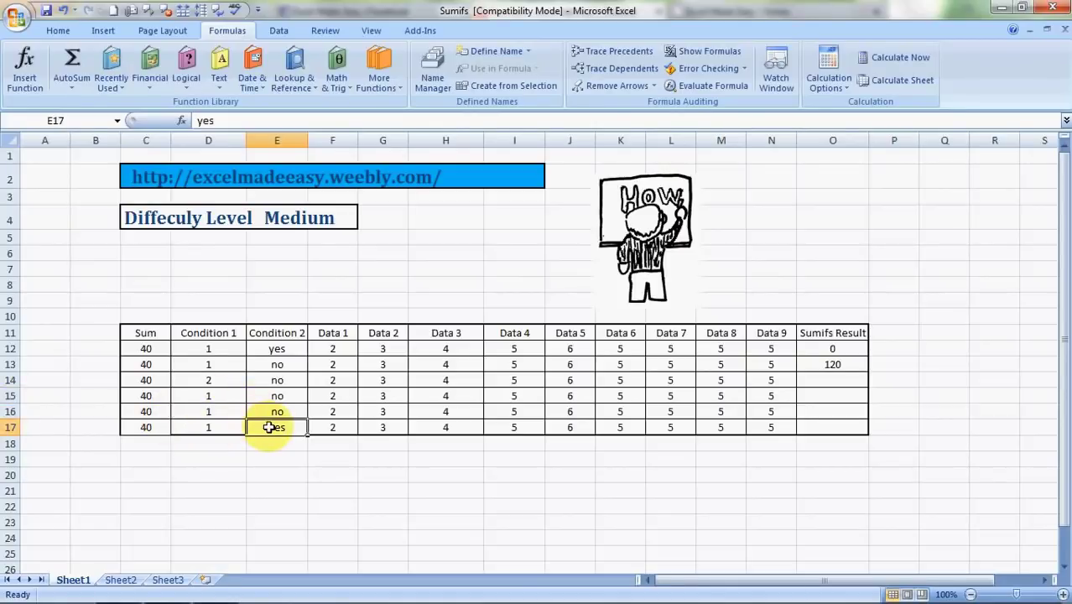
pyautogui.click(516, 481)
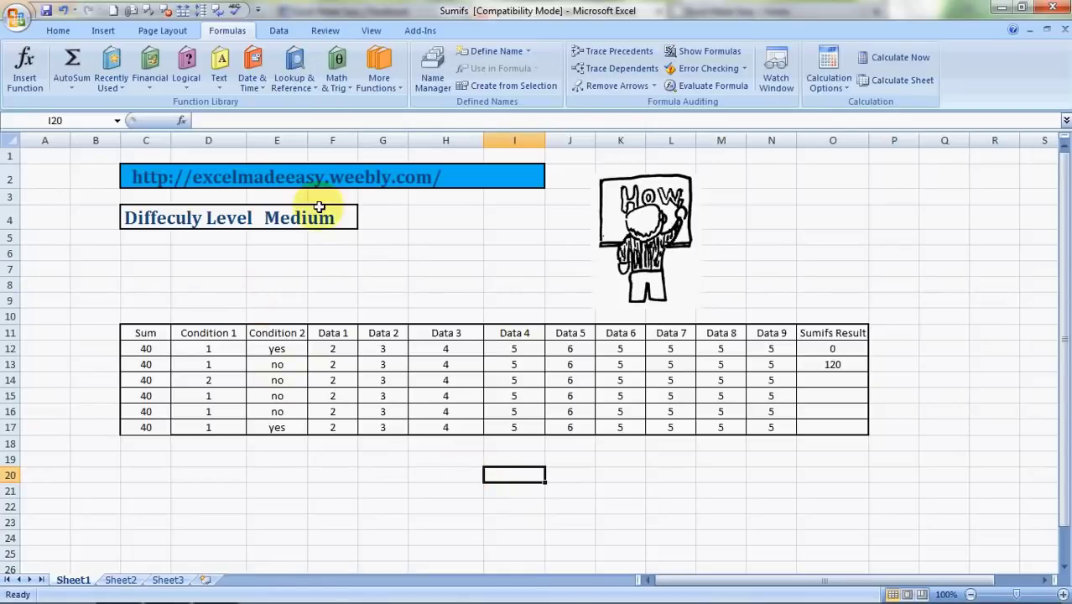
# Follow the C2 website link, close duplicate Firefox tabs and show the Excel Made Easy home page
pyautogui.click(148, 176)
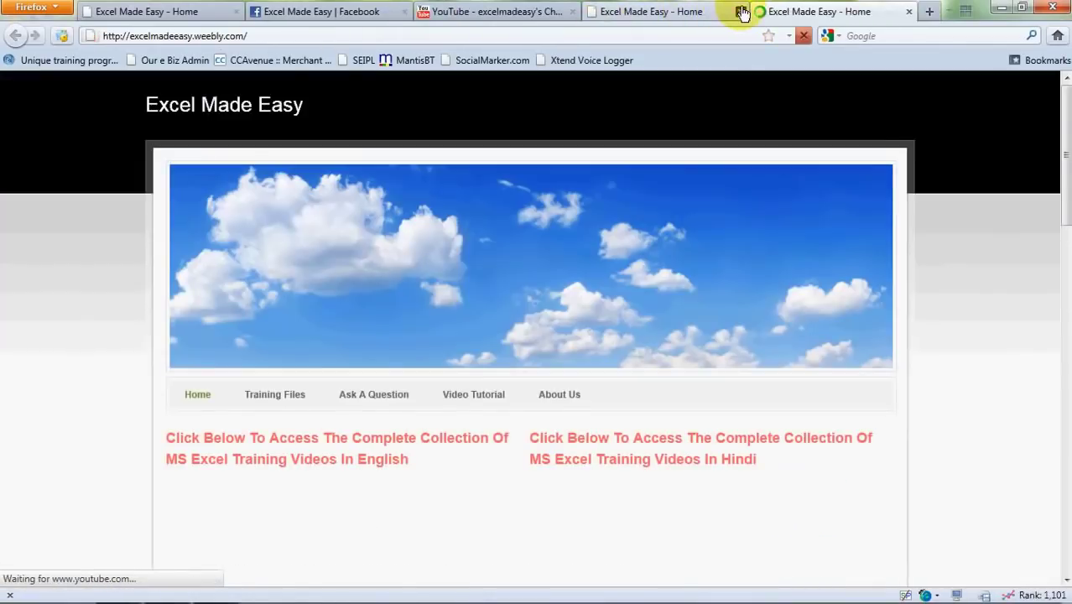
pyautogui.click(741, 12)
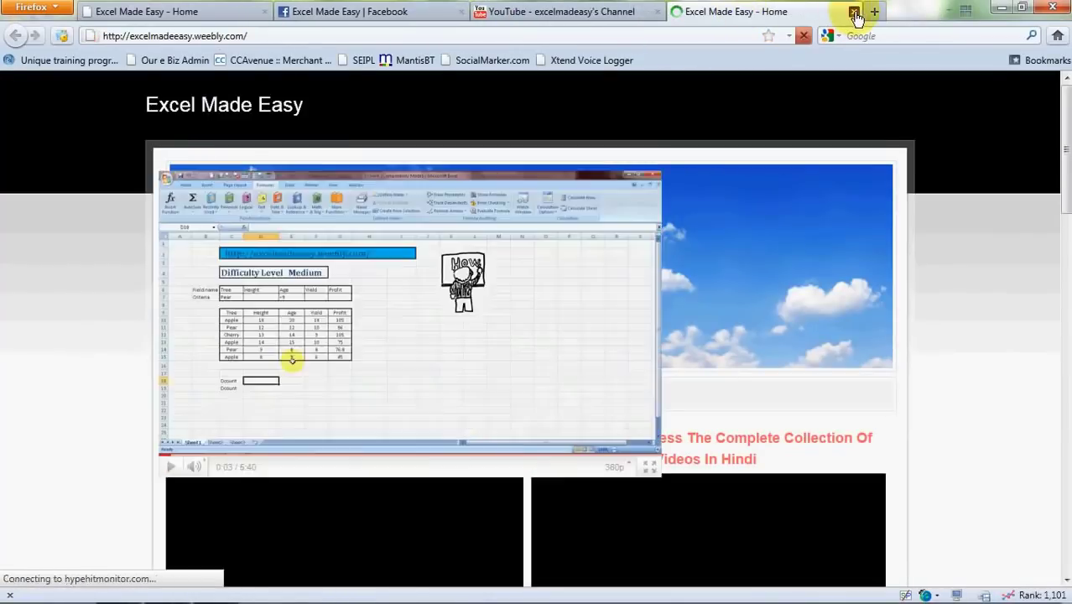
pyautogui.click(851, 13)
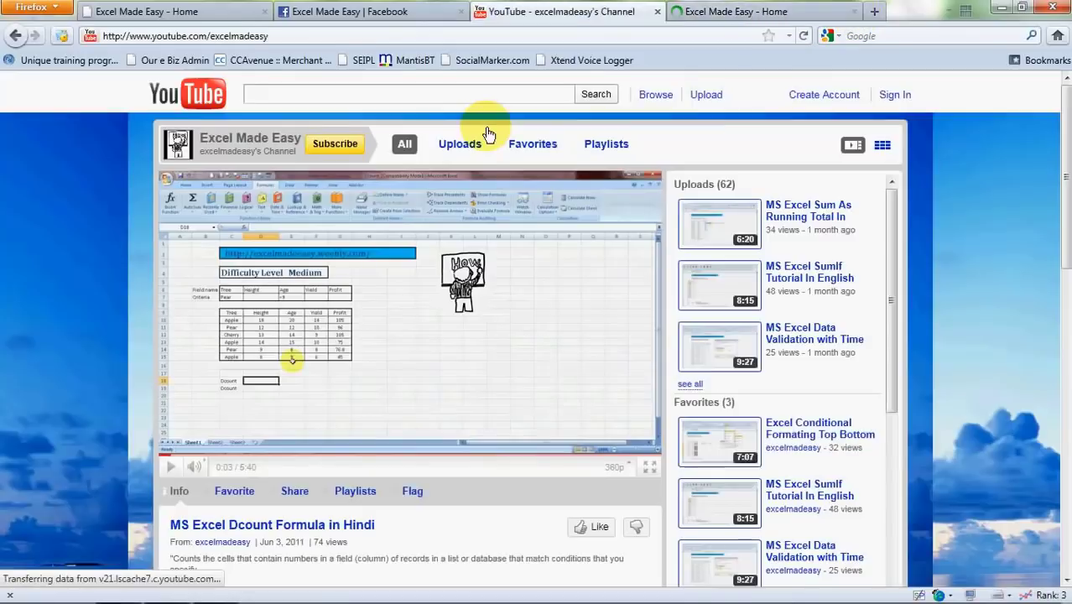
pyautogui.click(207, 21)
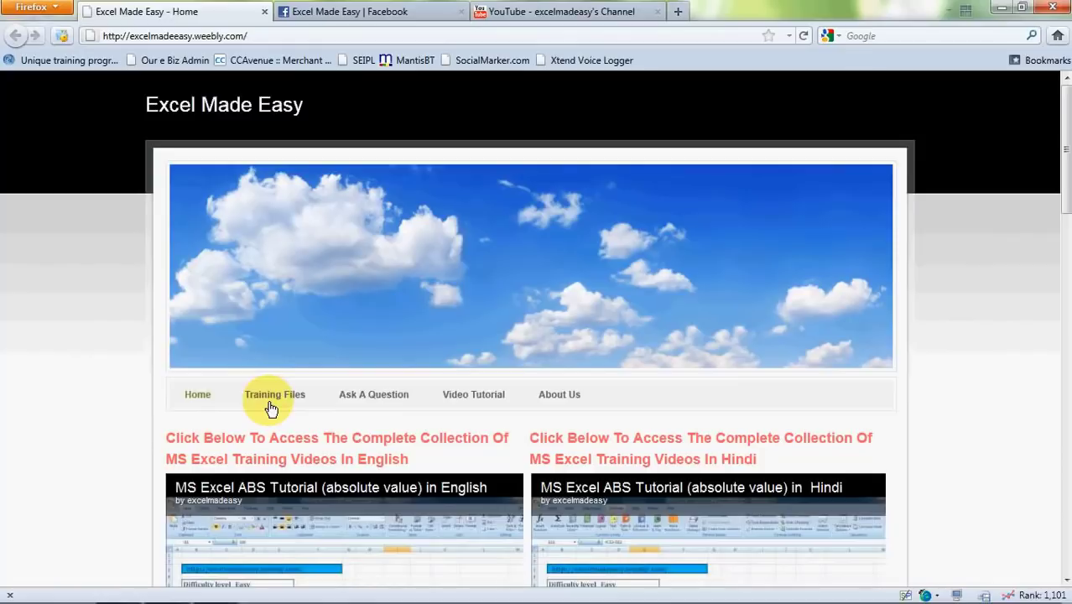
# Scroll through the Excel Made Easy home page and view its Facebook page
pyautogui.scroll(-1, 270, 409)
pyautogui.scroll(-3, 270, 407)
pyautogui.scroll(-3, 270, 404)
pyautogui.scroll(-3, 268, 403)
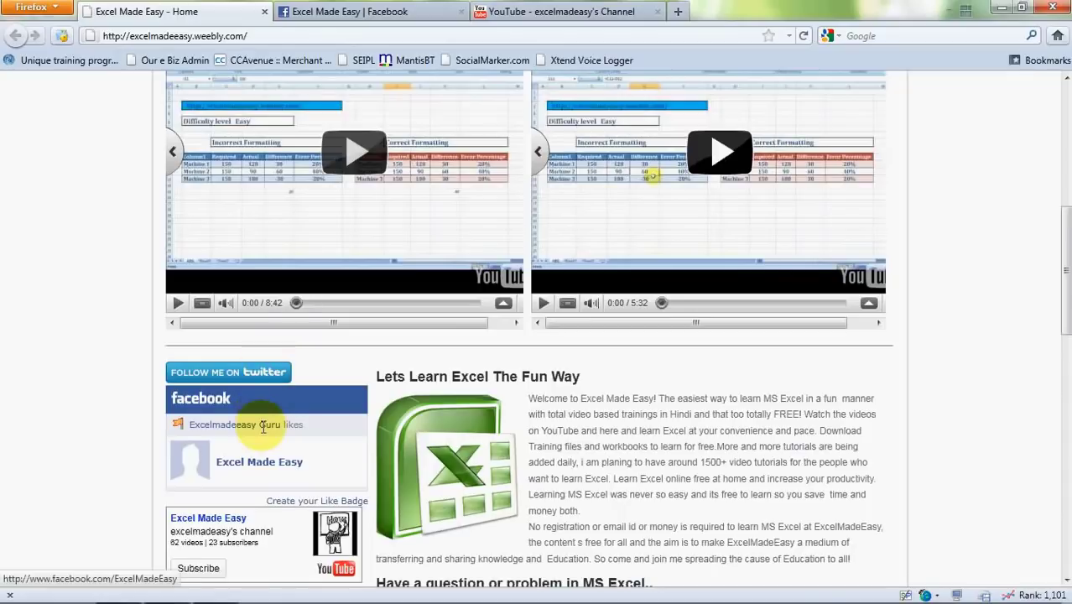
pyautogui.click(371, 12)
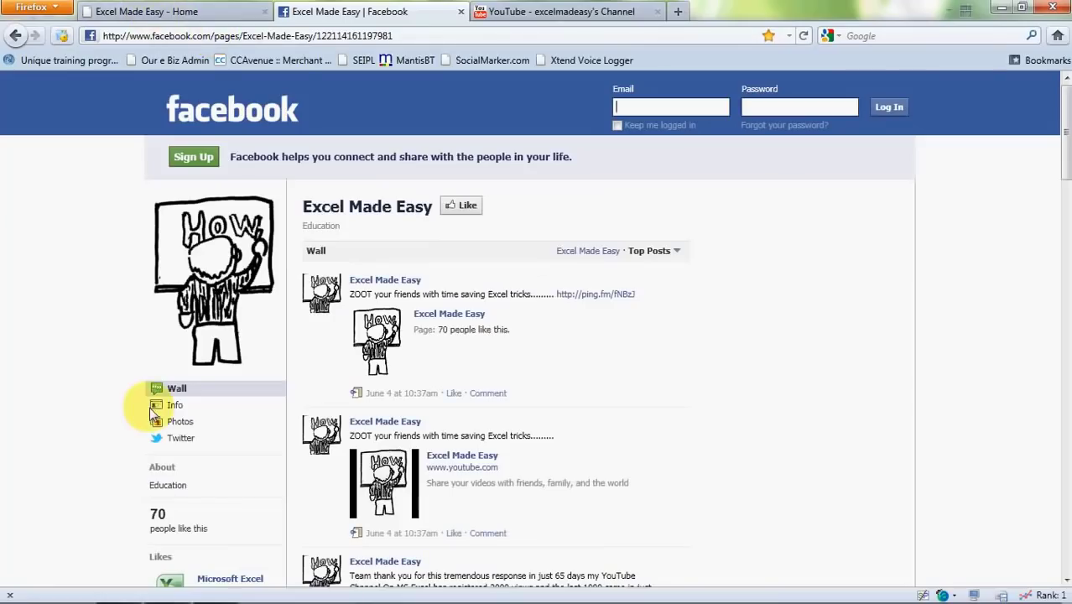
pyautogui.click(210, 13)
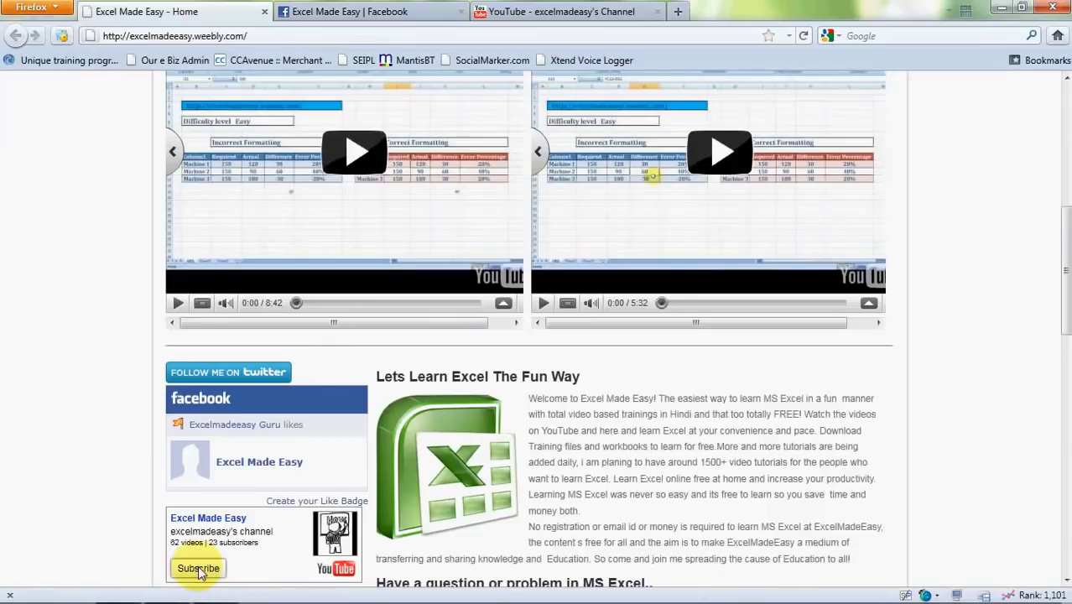
# Subscribe to the Excel Made Easy channel, view its YouTube page, and return to Excel
pyautogui.click(199, 570)
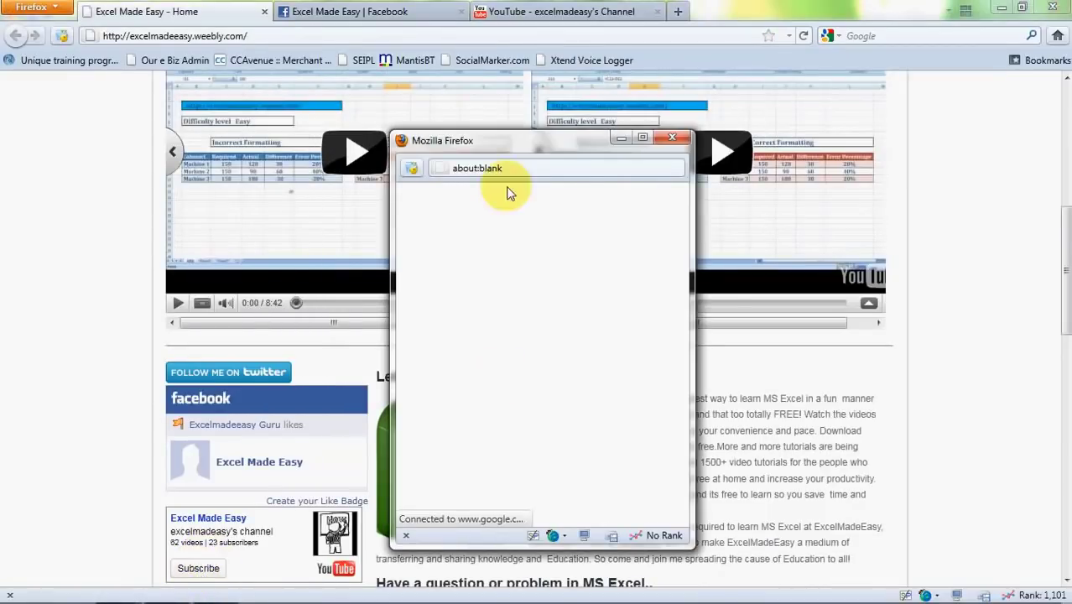
pyautogui.click(587, 12)
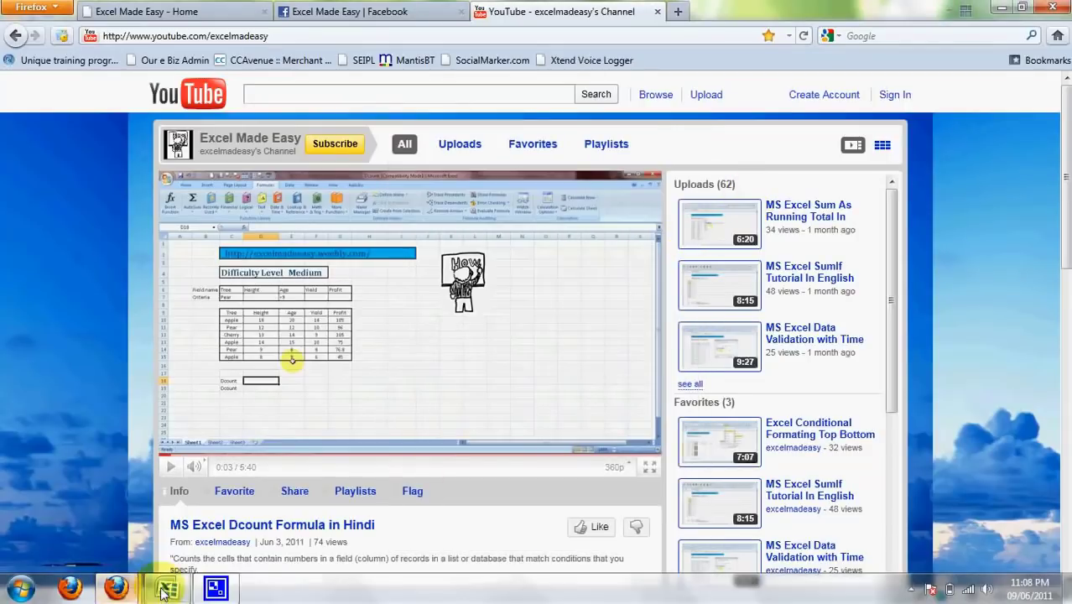
pyautogui.click(167, 588)
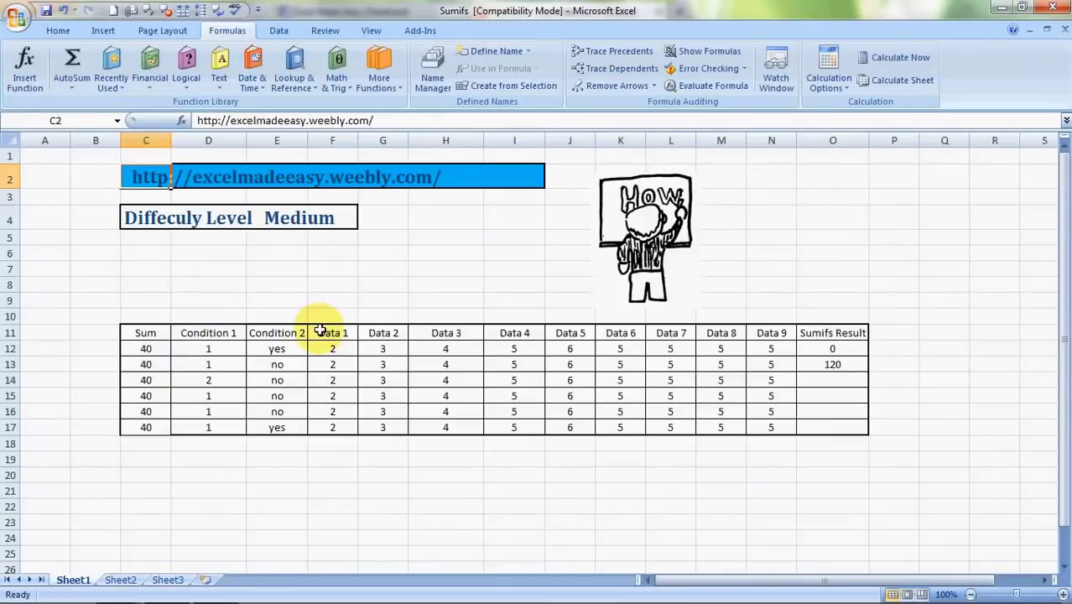